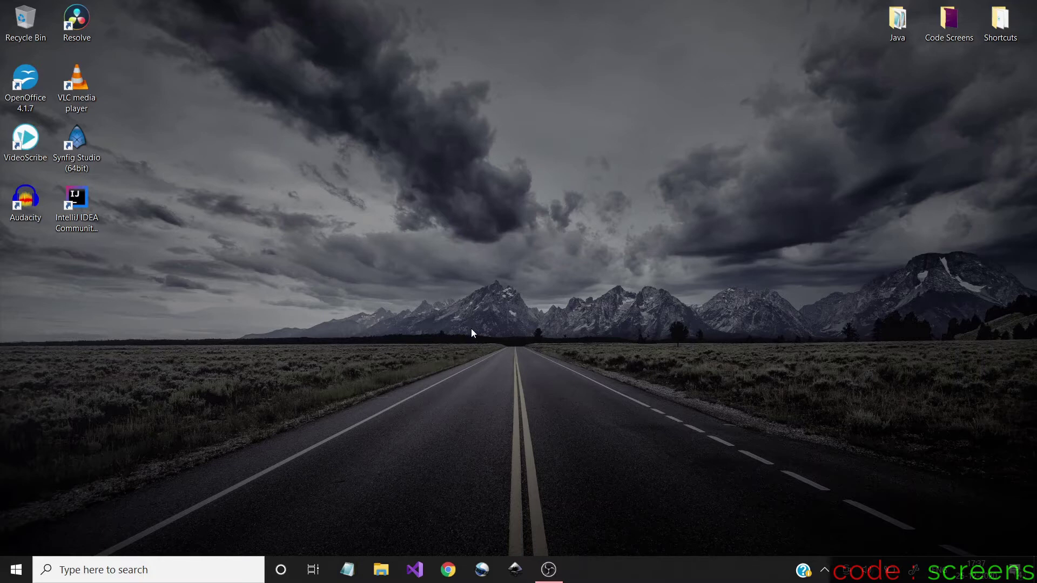
Open Chrome and run a Google search for 'mysql'
left_click(448, 578)
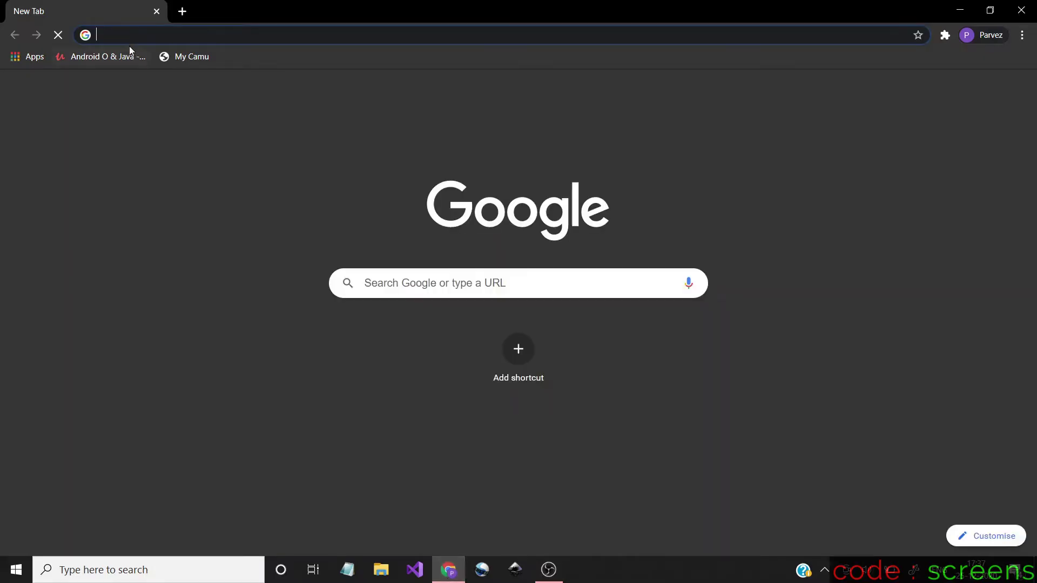
type("my")
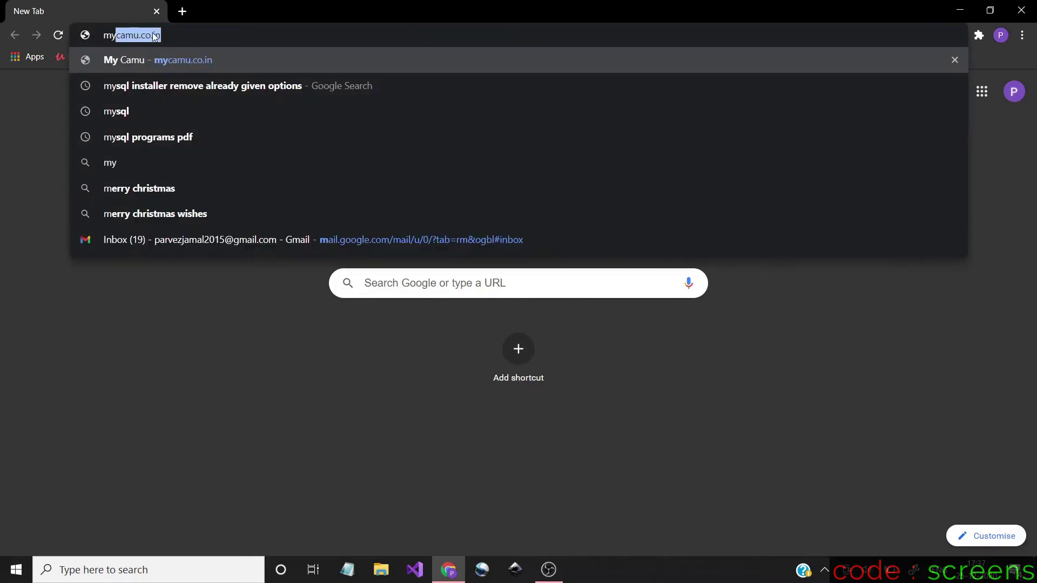
type("sql")
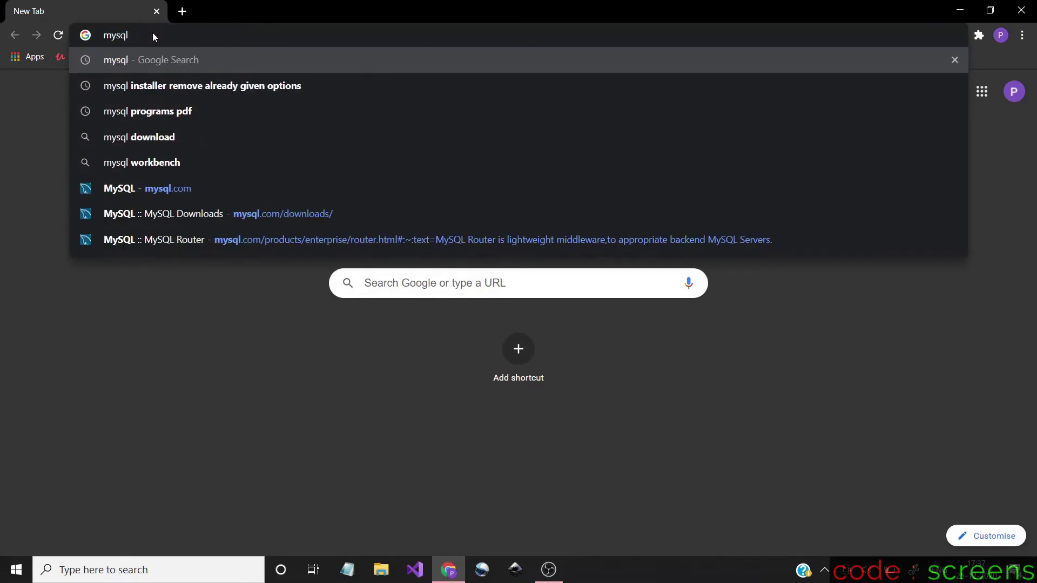
key("Return")
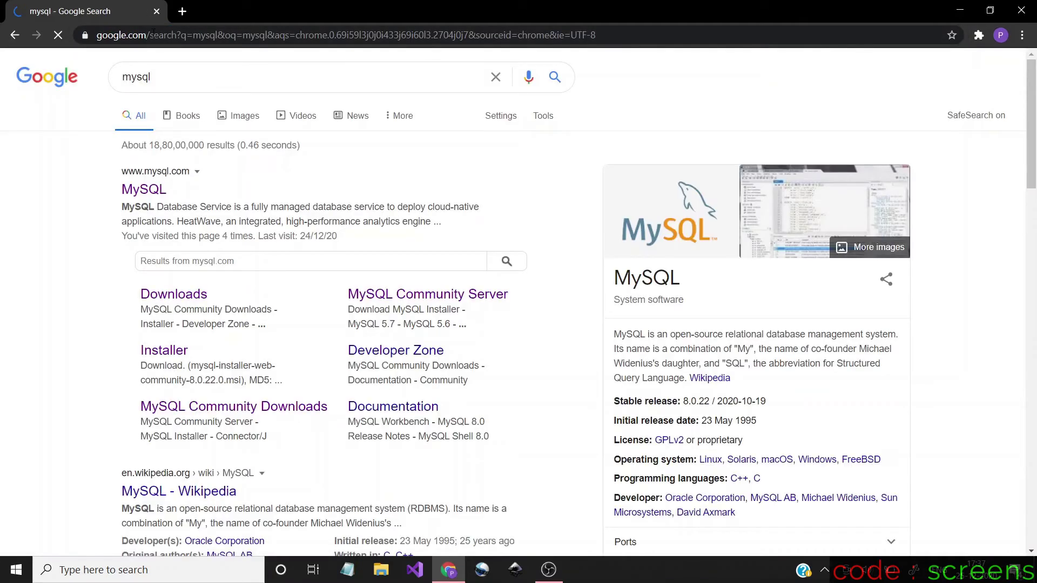
Go from the MySQL search result through Downloads to the MySQL Community (GPL) Downloads page
left_click(147, 195)
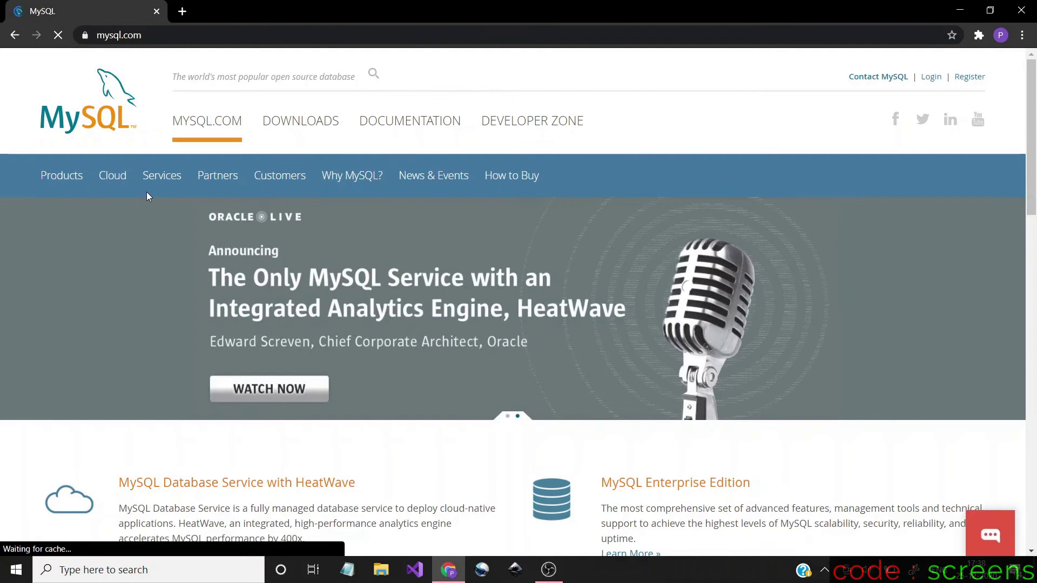
left_click(295, 124)
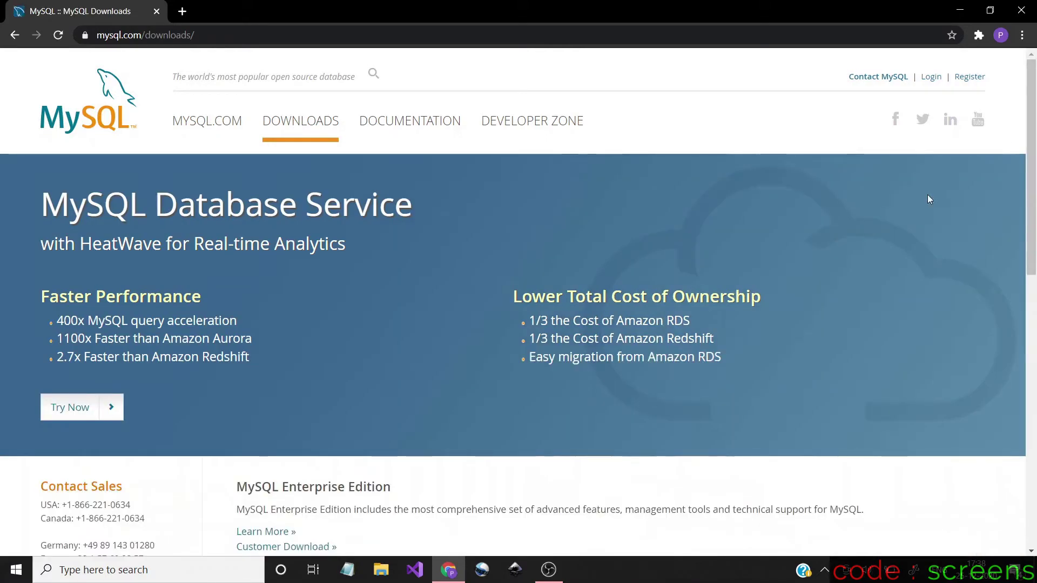
scroll(1035, 219, "down", 2)
scroll(1035, 219, "down", 7)
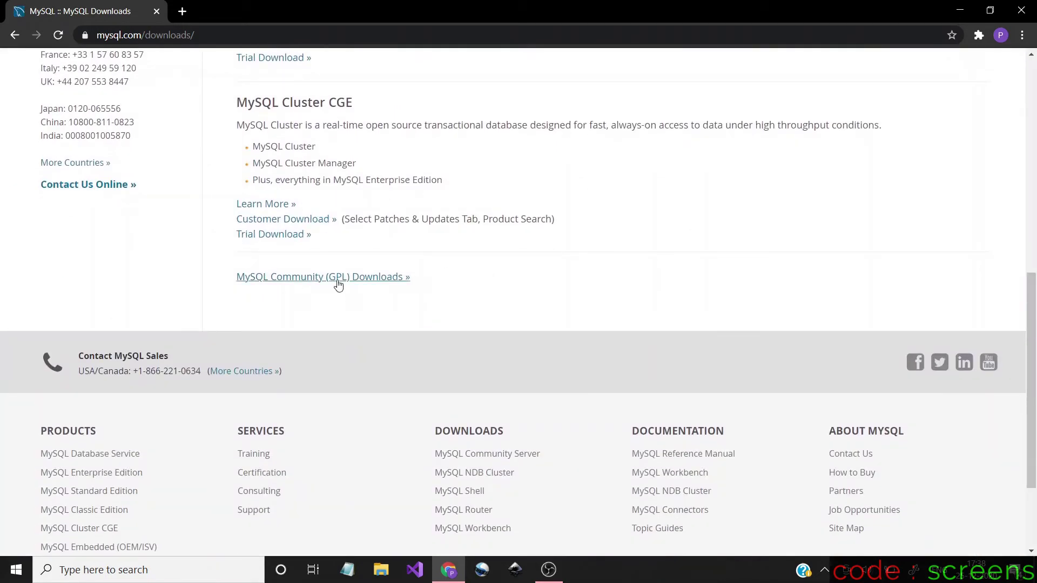
left_click(354, 281)
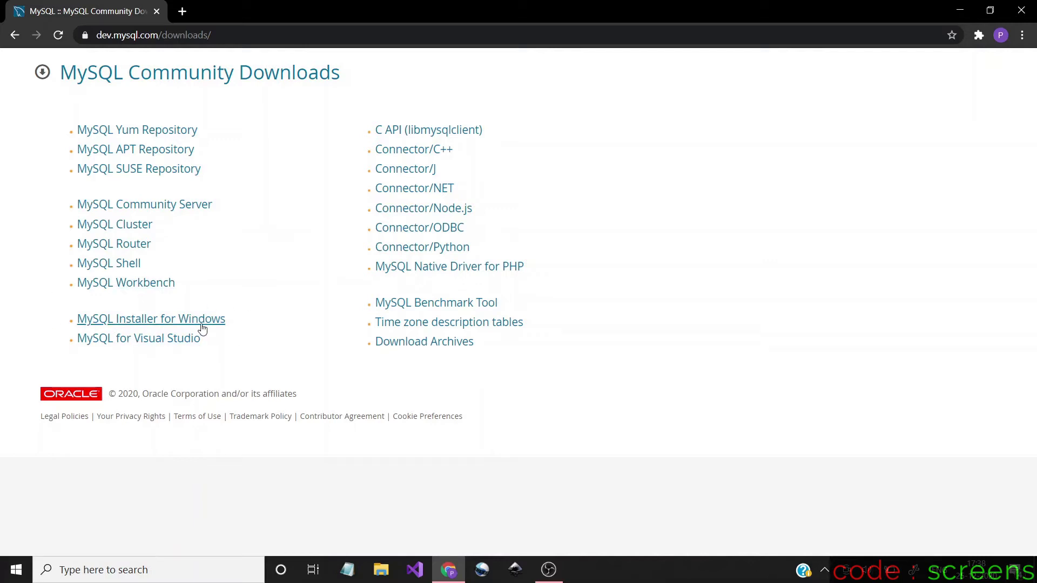
Download the 2.5M mysql-installer-web-community-8.0.22.0.msi to Downloads without logging in
left_click(174, 323)
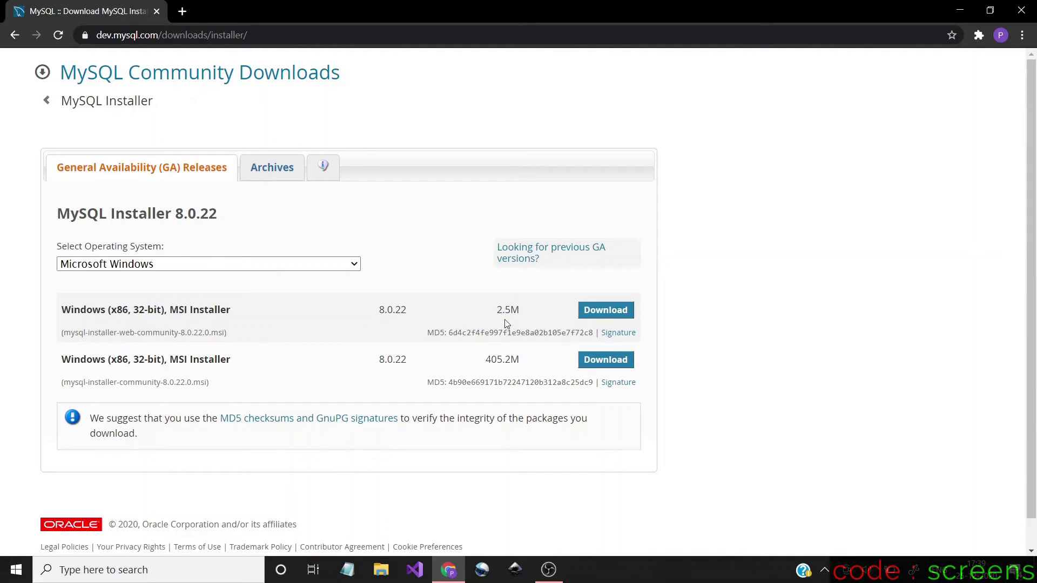
left_click(605, 316)
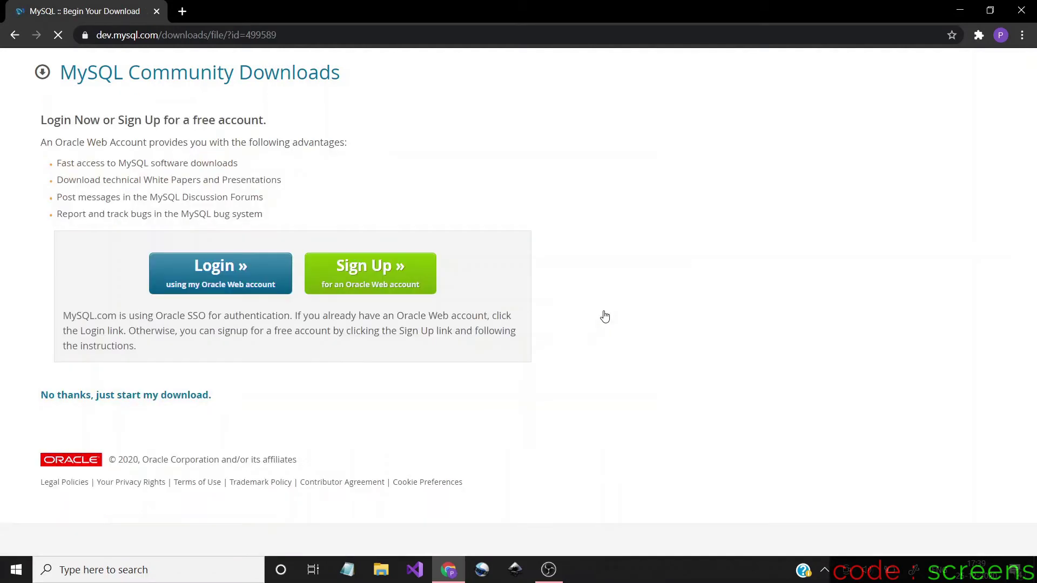
left_click(139, 396)
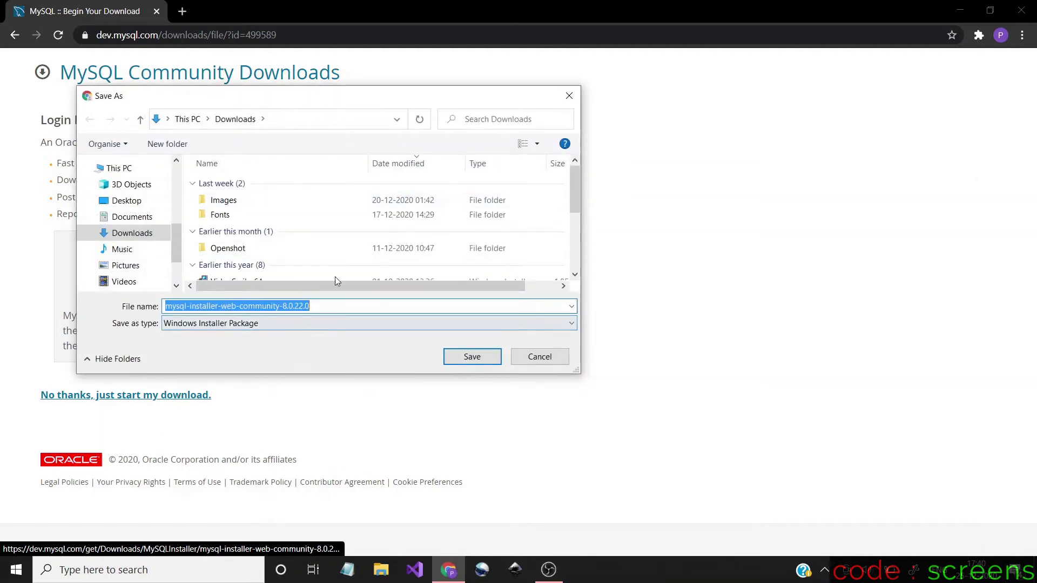
left_click(126, 230)
left_click(471, 357)
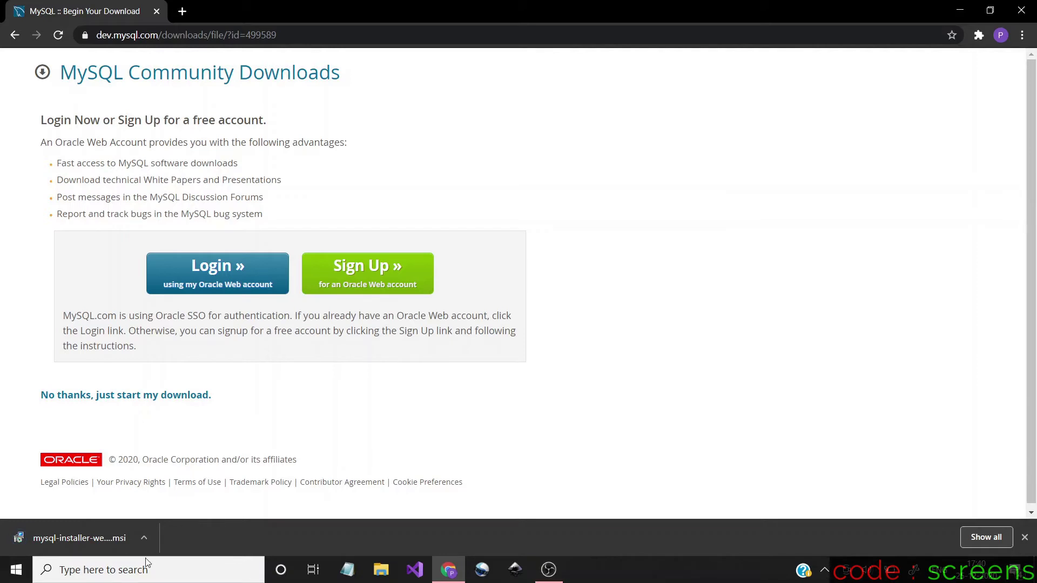
Run the downloaded installer .msi and accept the mandatory MySQL Installer upgrade
left_click(75, 539)
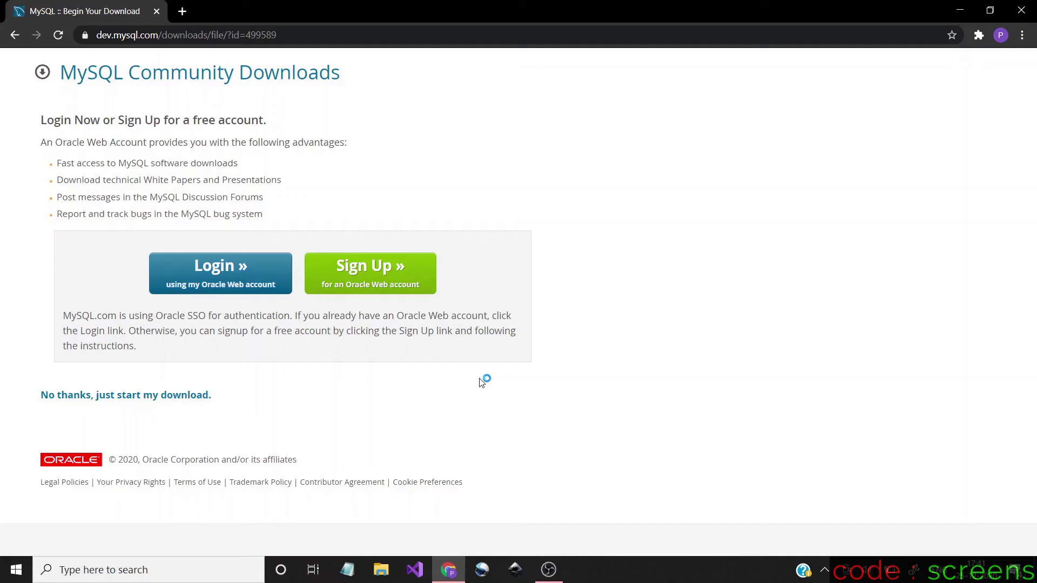
left_click(960, 6)
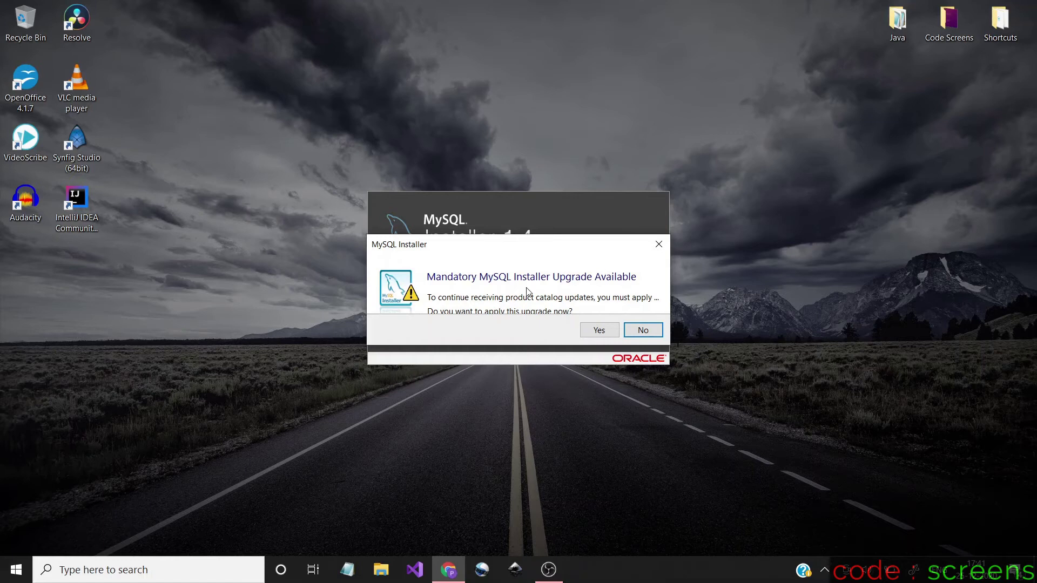
left_click(608, 329)
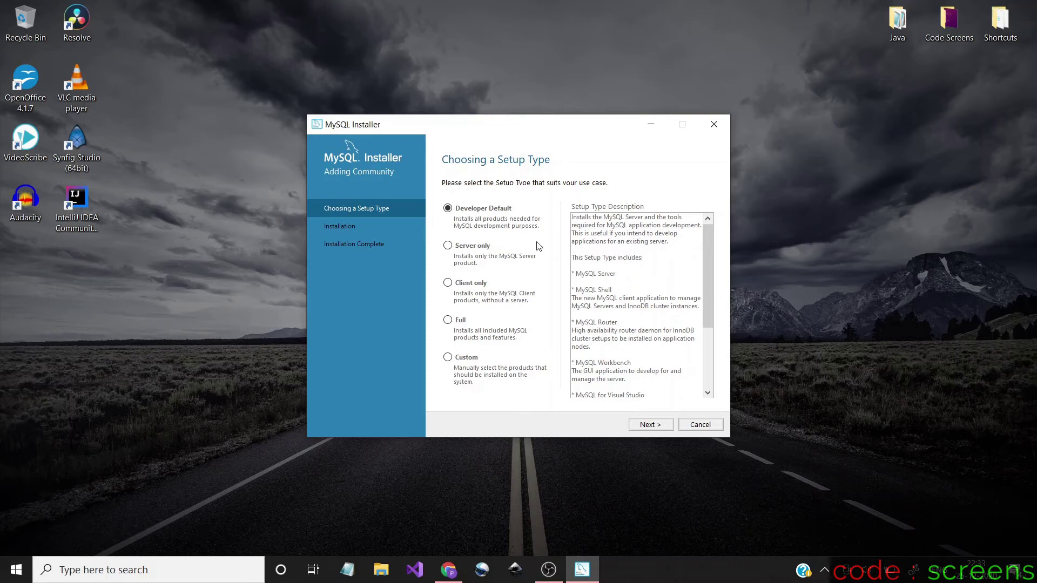
Choose the Custom setup type and continue to product selection
left_click(468, 364)
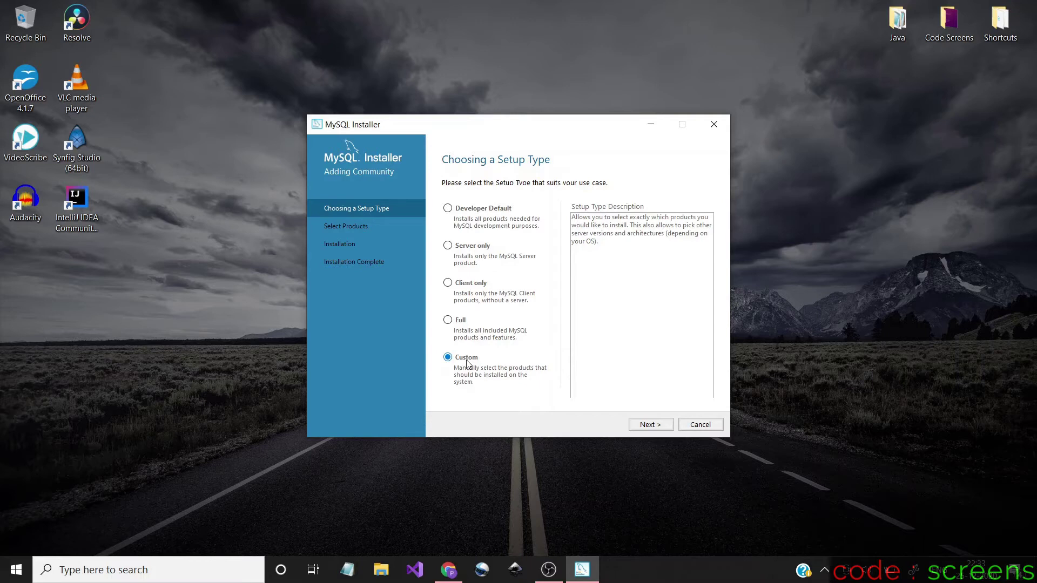
left_click(656, 429)
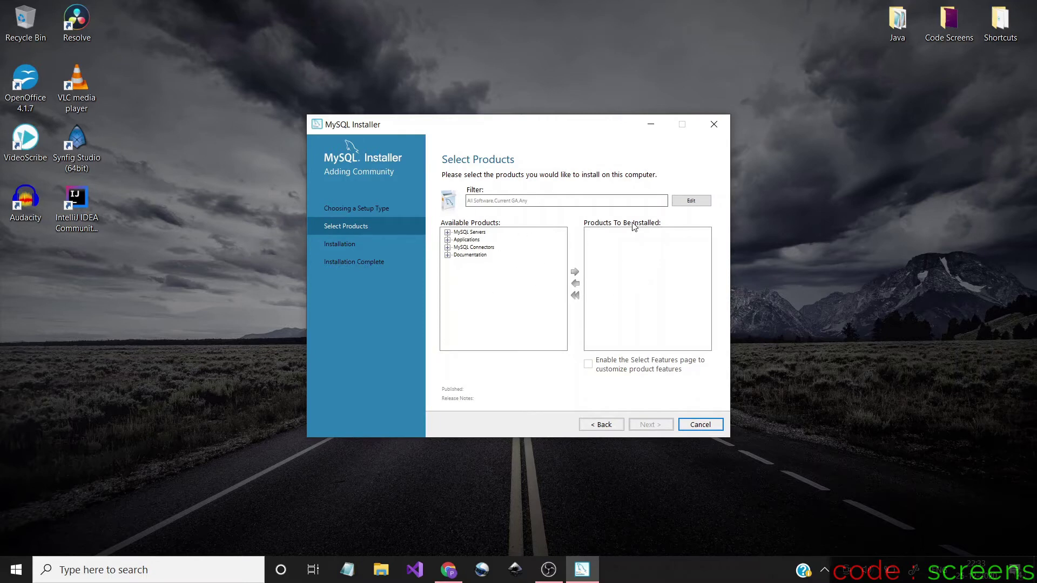
Add MySQL Server 8.0.22 - X64 to the products to install
left_click(447, 233)
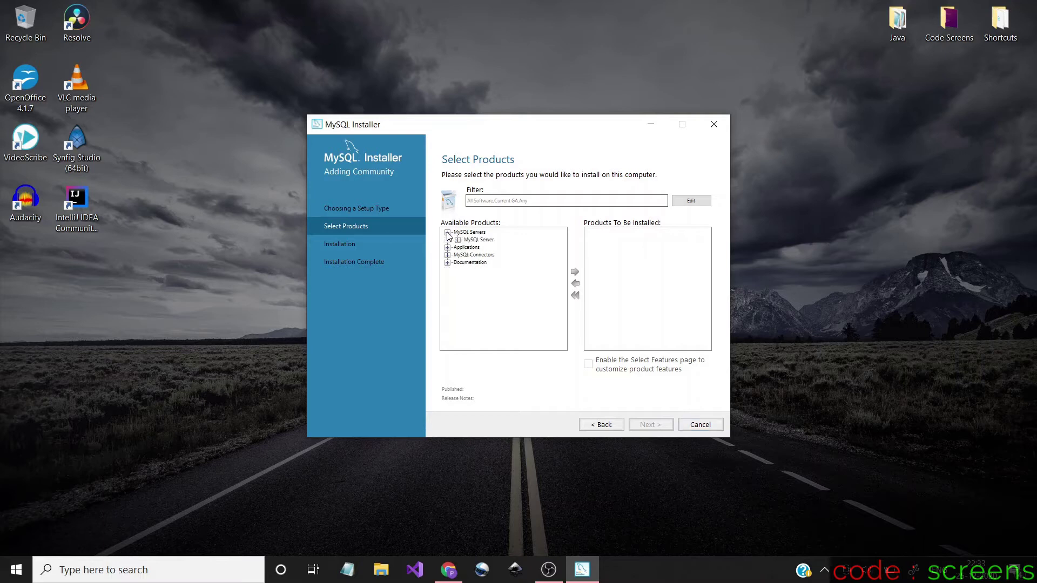
left_click(458, 240)
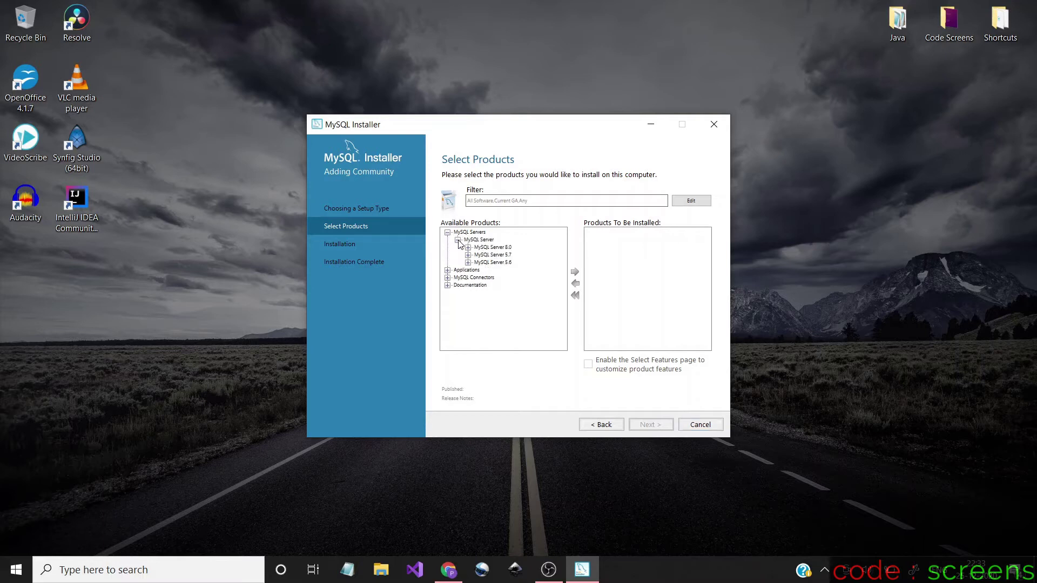
left_click(468, 247)
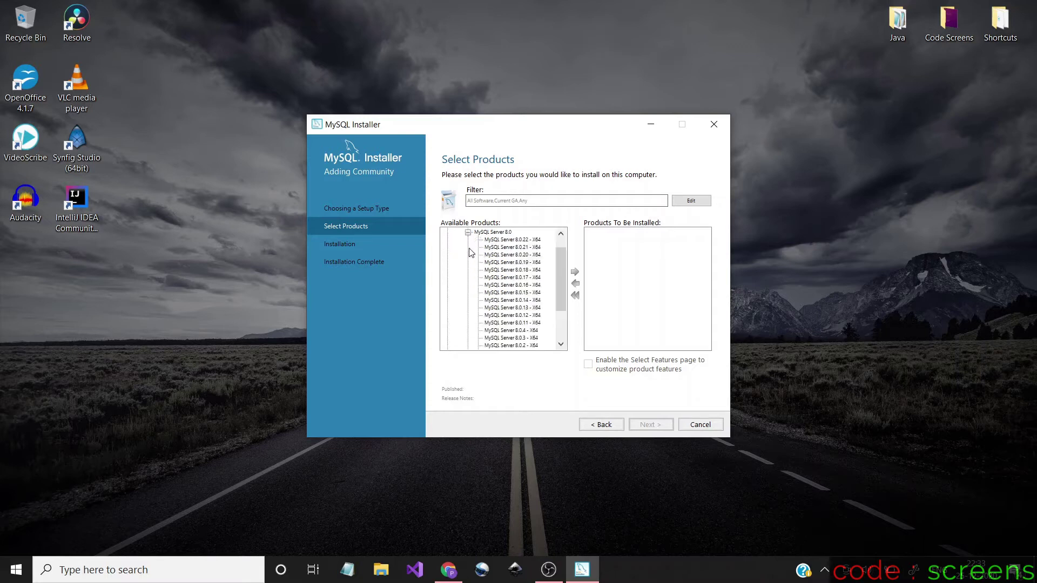
left_click(530, 241)
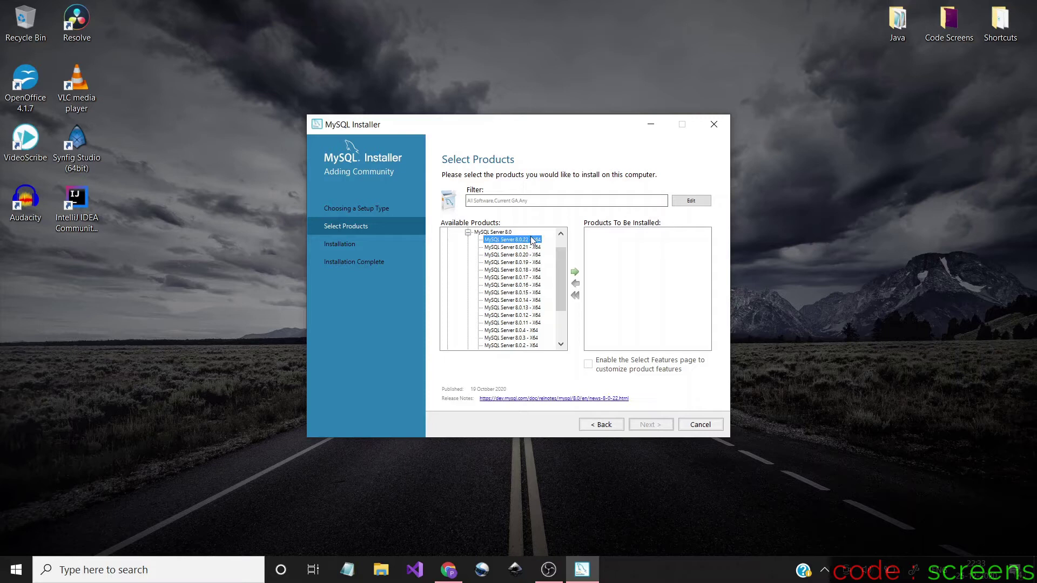
left_click(575, 273)
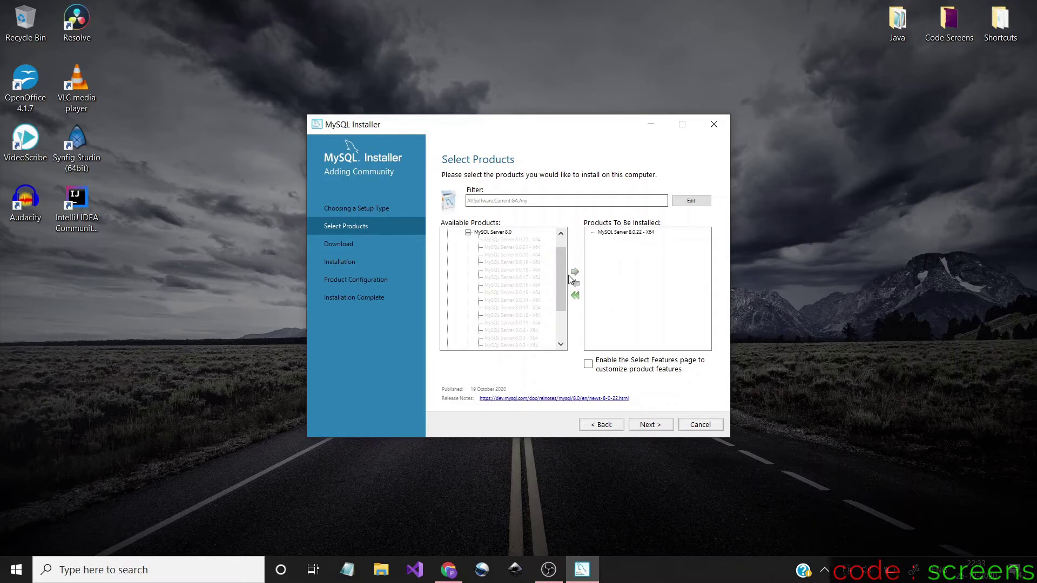
left_click_drag(562, 272, 556, 245)
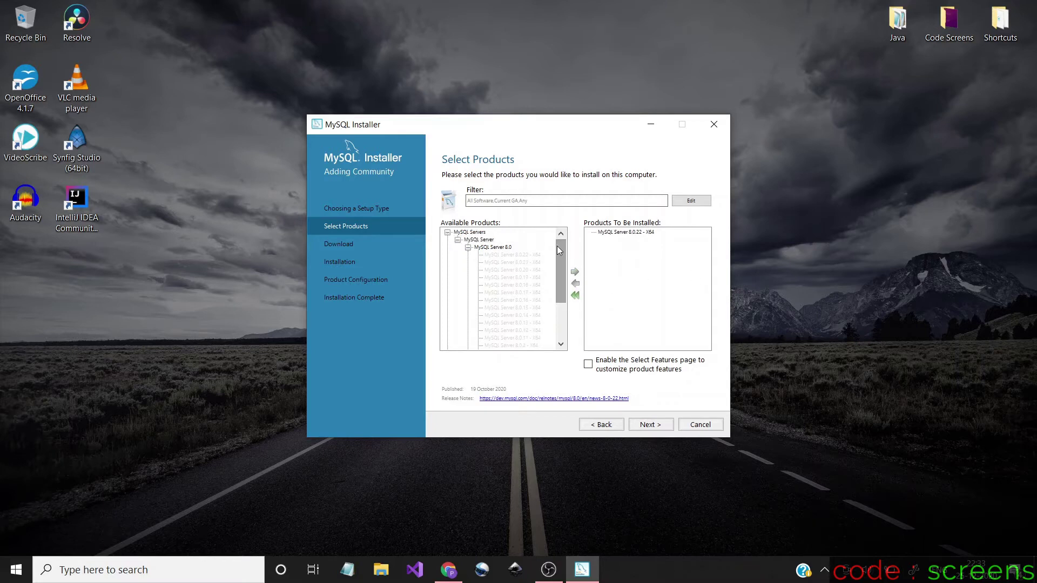
left_click(447, 232)
Add MySQL Workbench 8.0.22 X64 from Applications to the install list
left_click(447, 240)
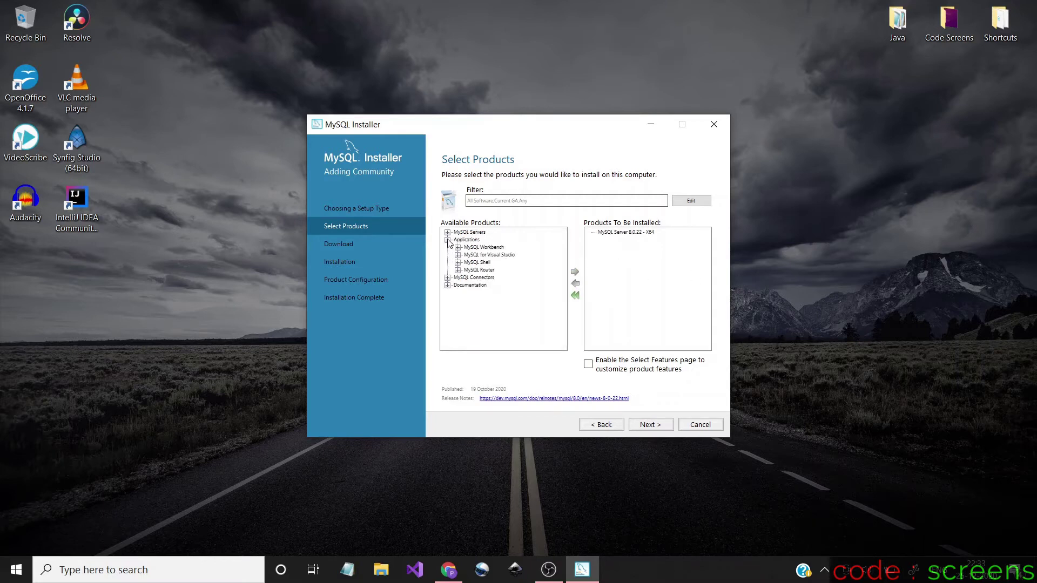
left_click(458, 247)
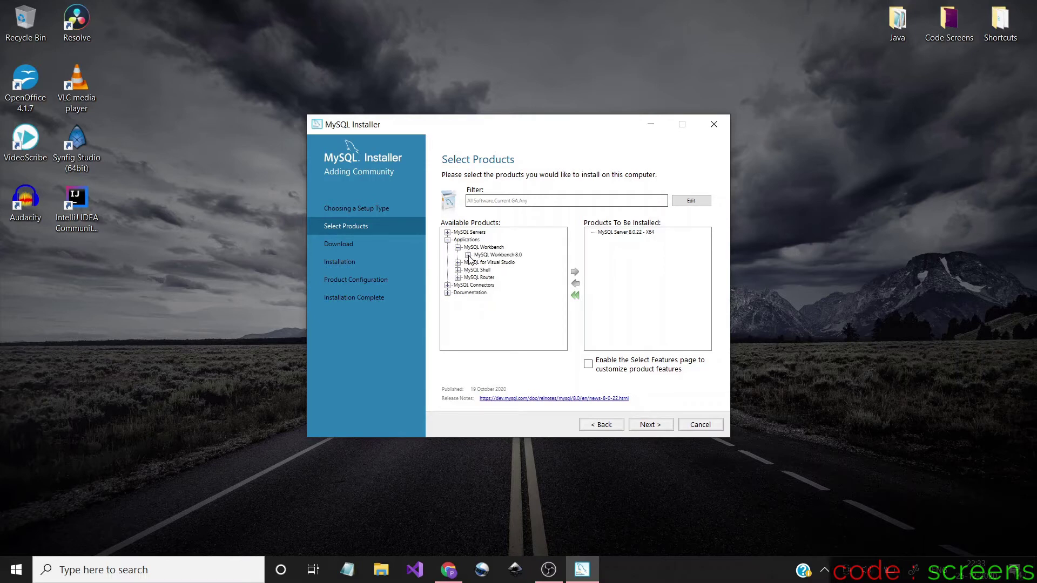
left_click(467, 255)
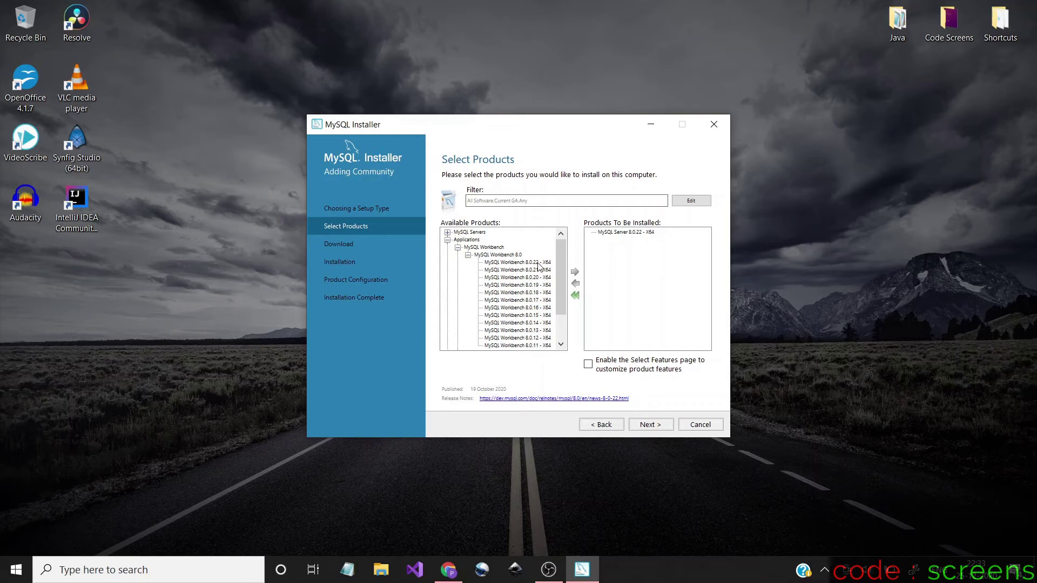
left_click(537, 262)
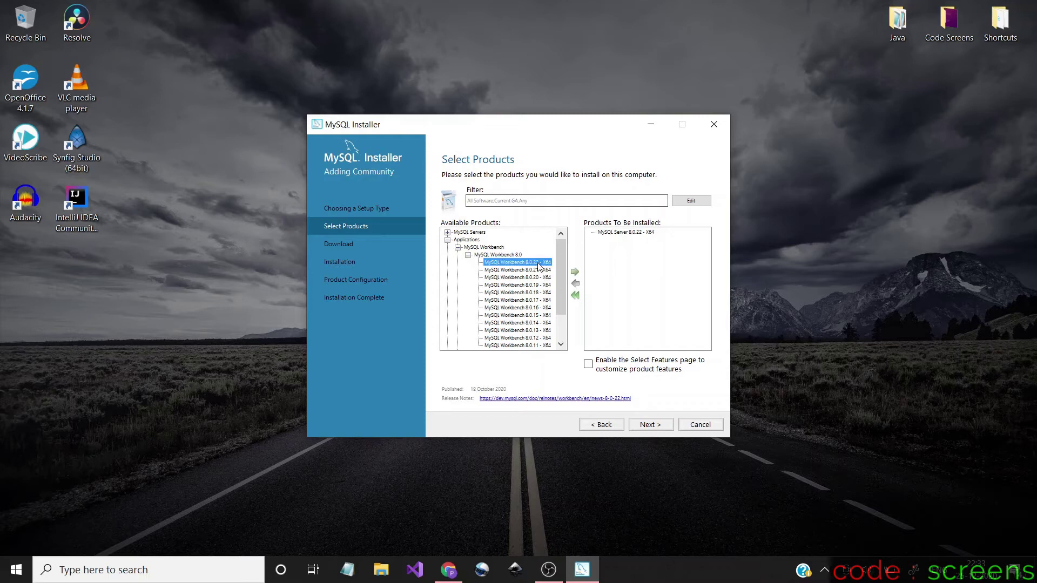
left_click(575, 272)
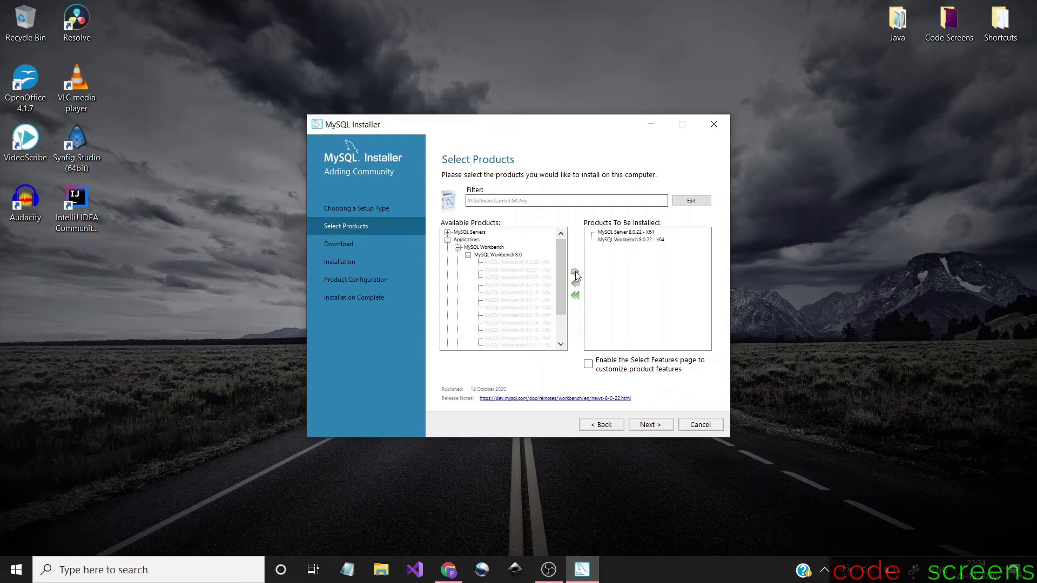
left_click(458, 248)
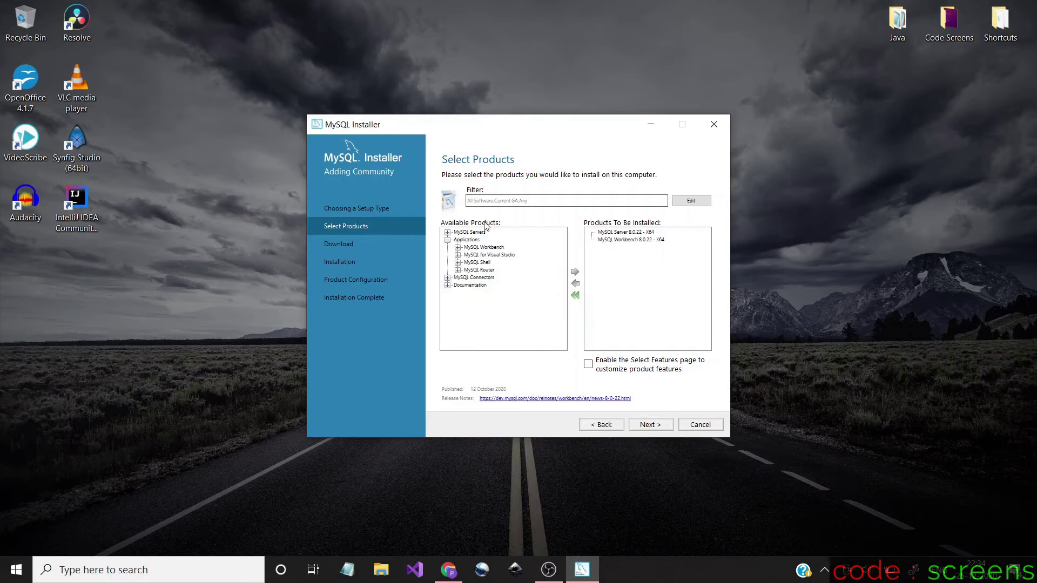
Add MySQL Shell 8.0.22 X64 to the install list
left_click(458, 263)
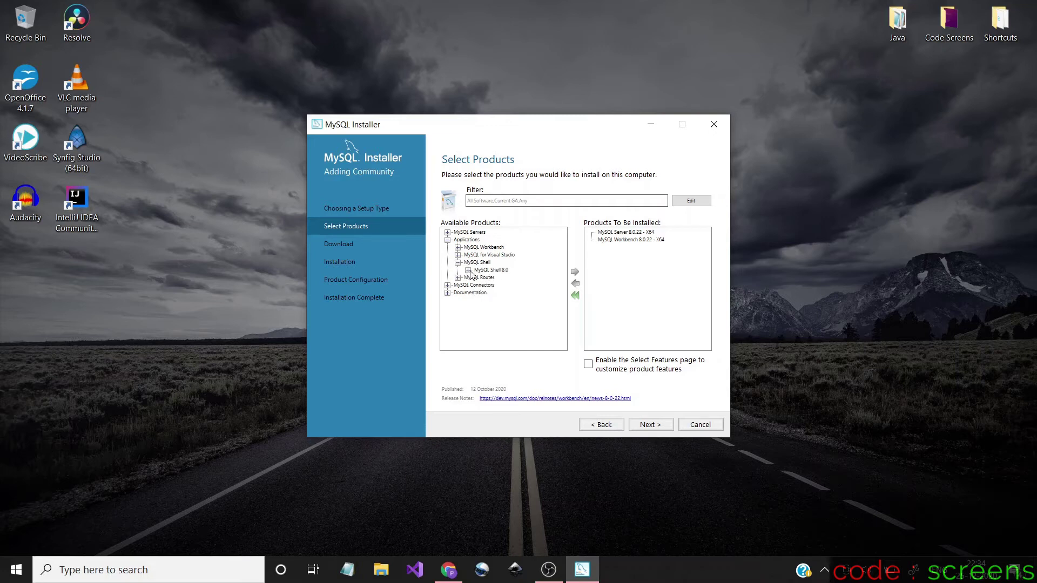
left_click(468, 270)
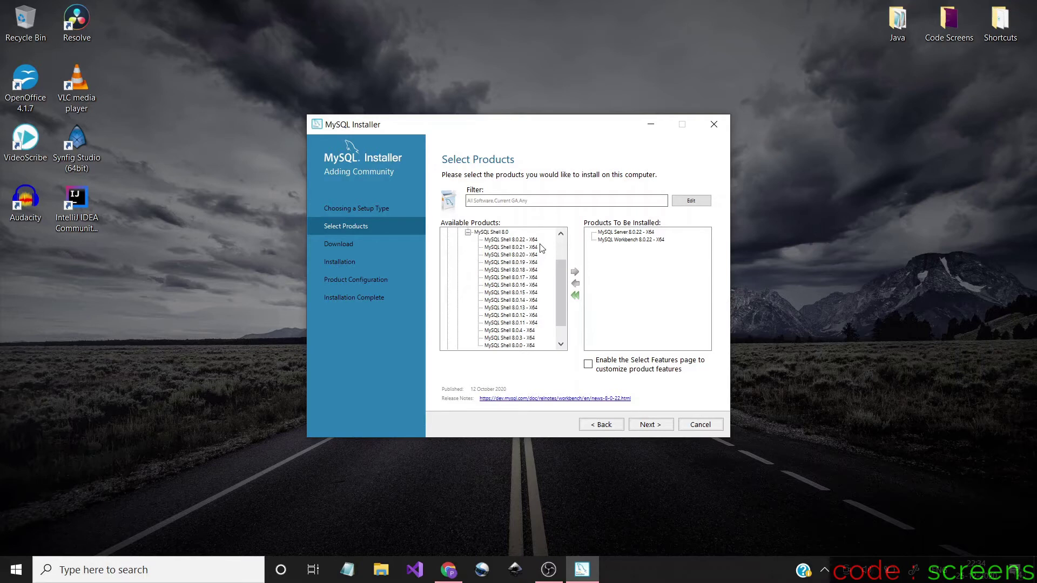
left_click(517, 240)
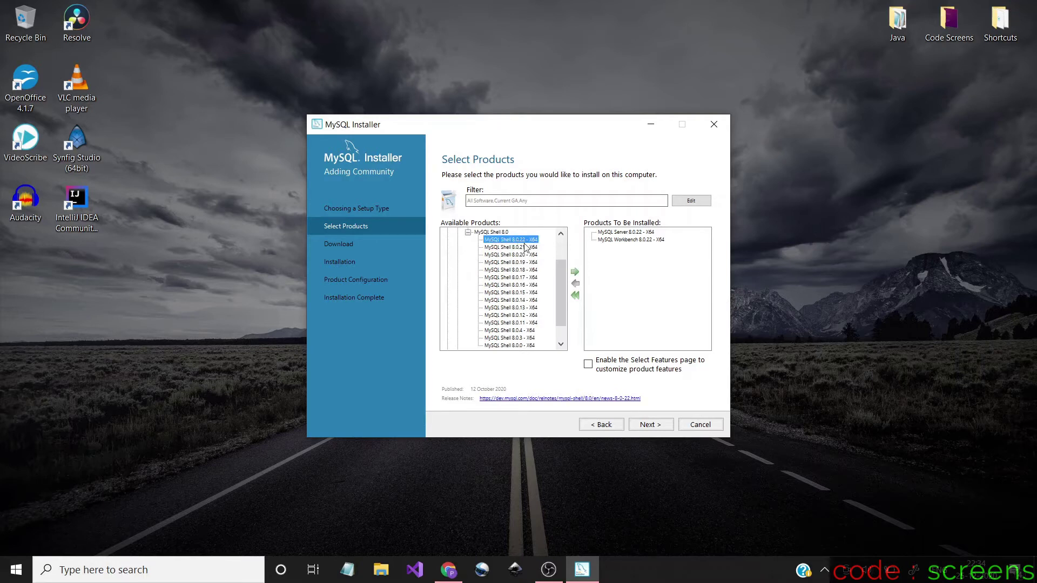
left_click(574, 273)
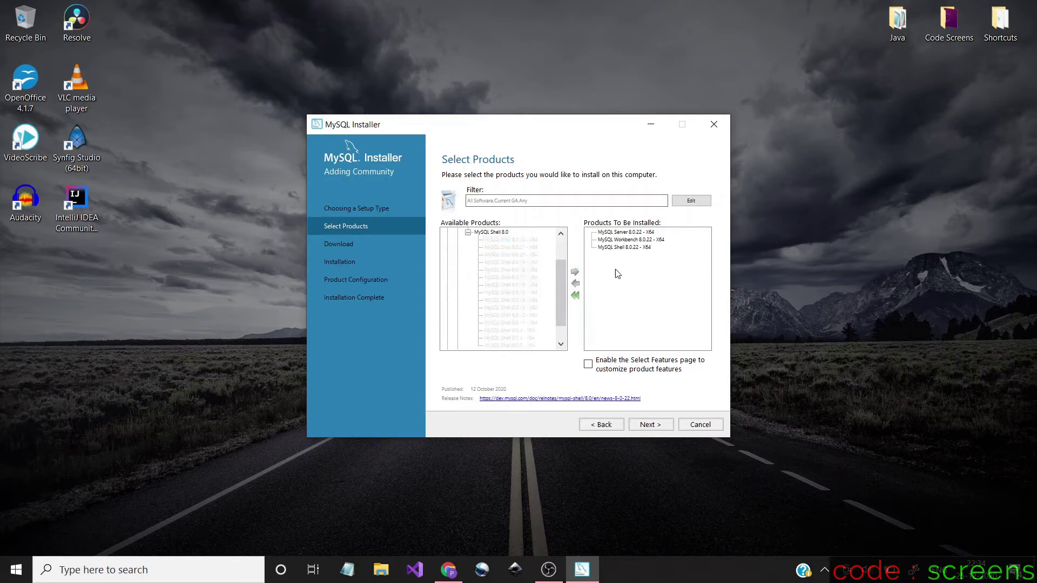
left_click_drag(565, 283, 565, 266)
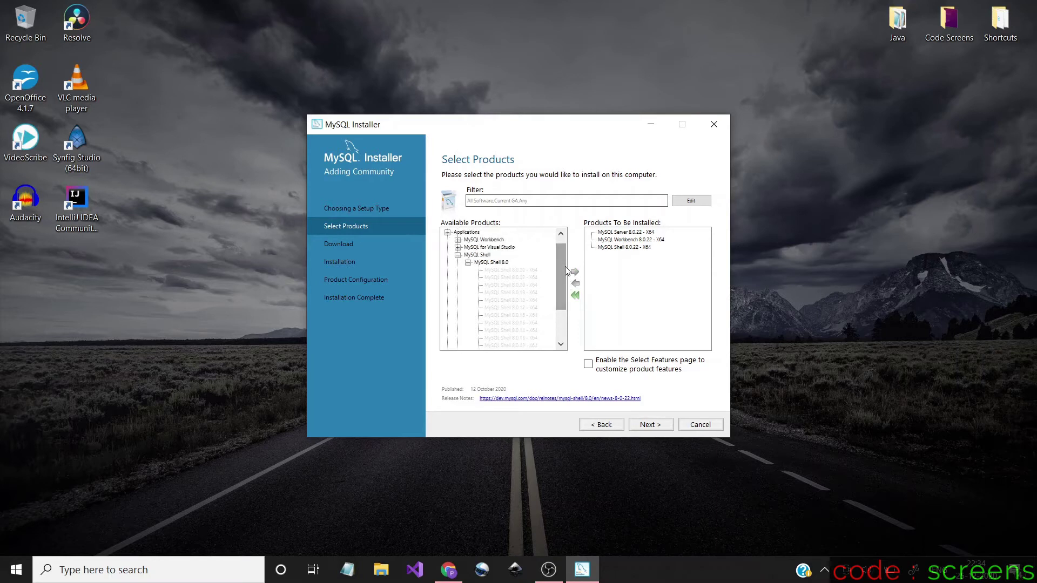
left_click(458, 262)
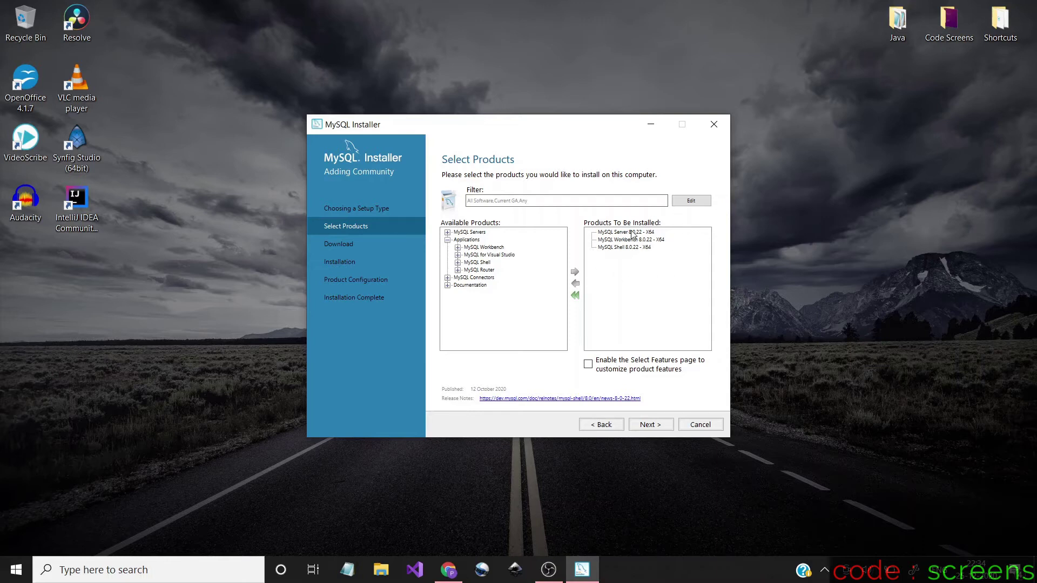
Download MySQL Server, Workbench and Shell 8.0.22 and proceed to the Installation step
left_click(663, 428)
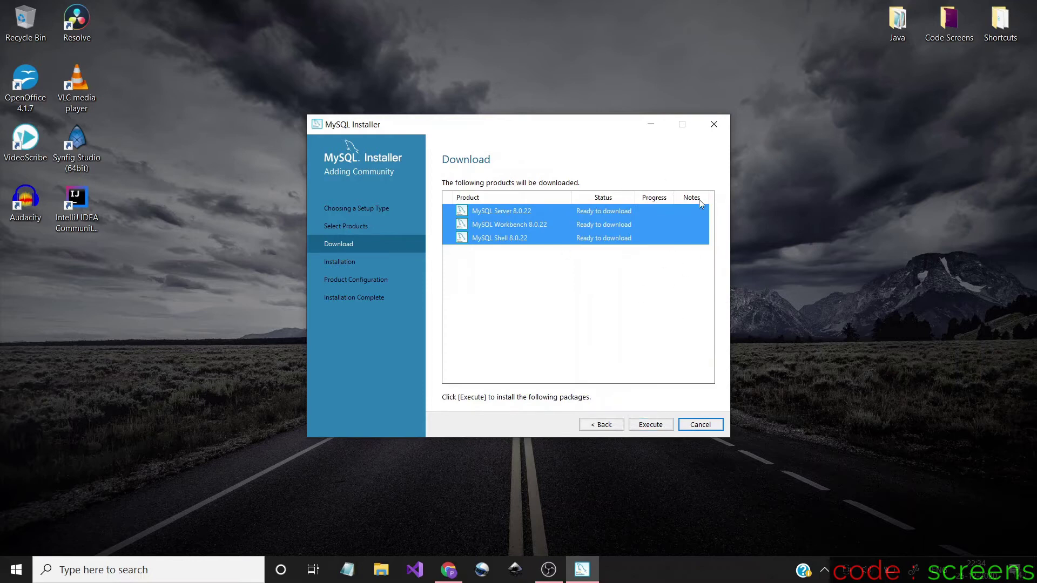
left_click(656, 426)
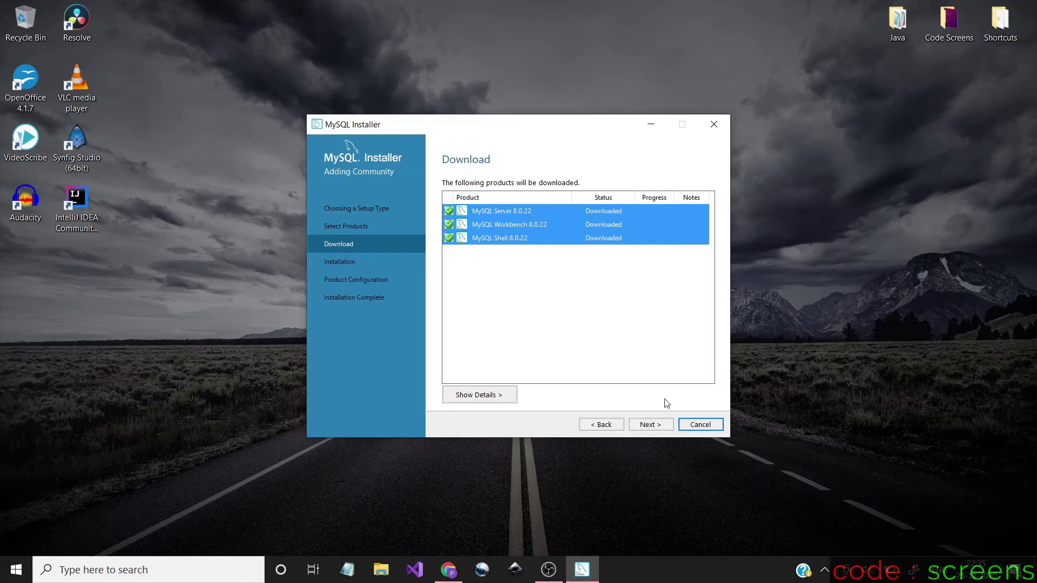
left_click(659, 428)
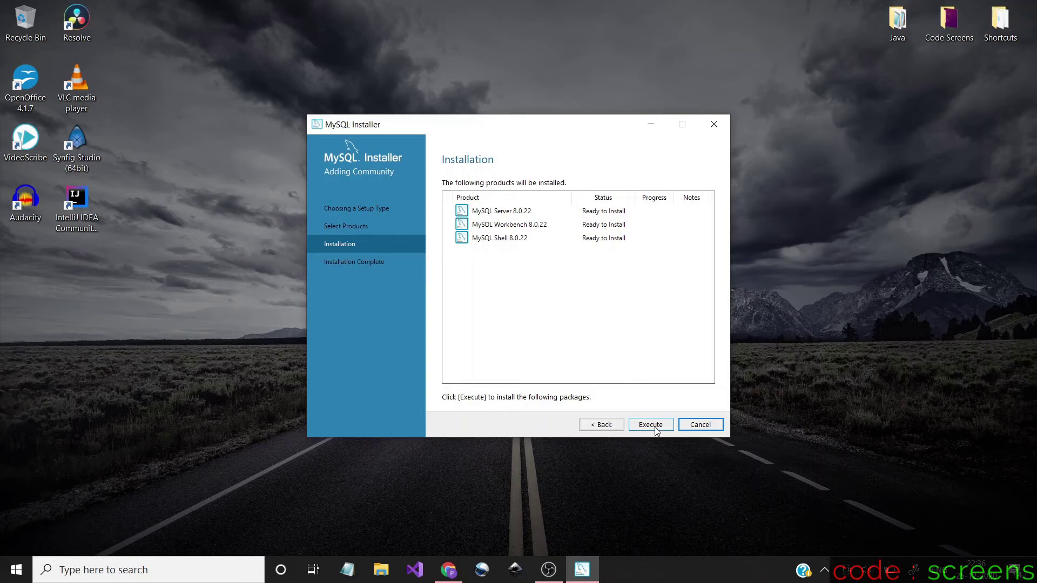
Install Server, Workbench and Shell 8.0.22 and continue past the completed installation
left_click(656, 428)
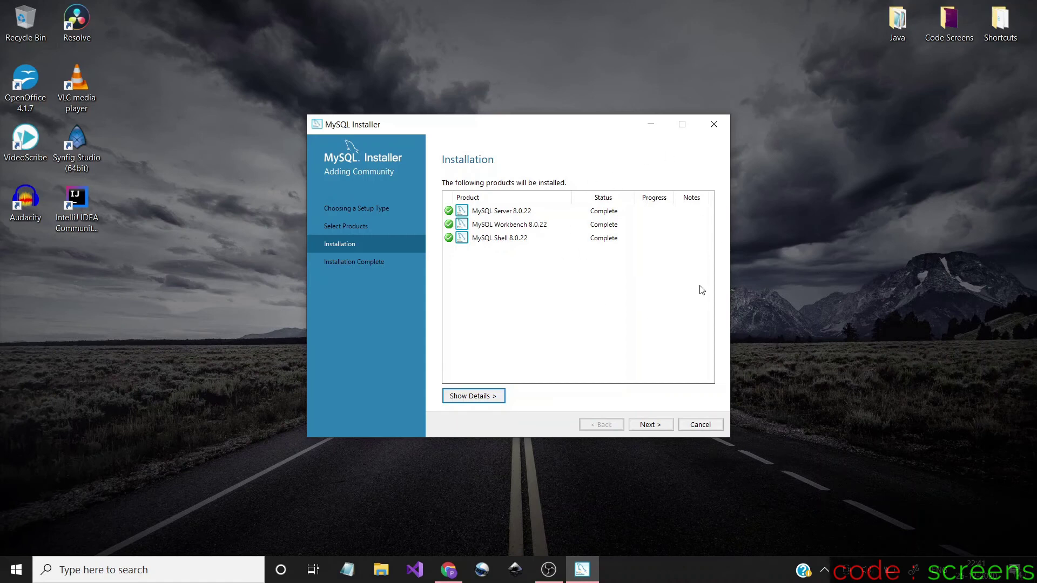
left_click(659, 426)
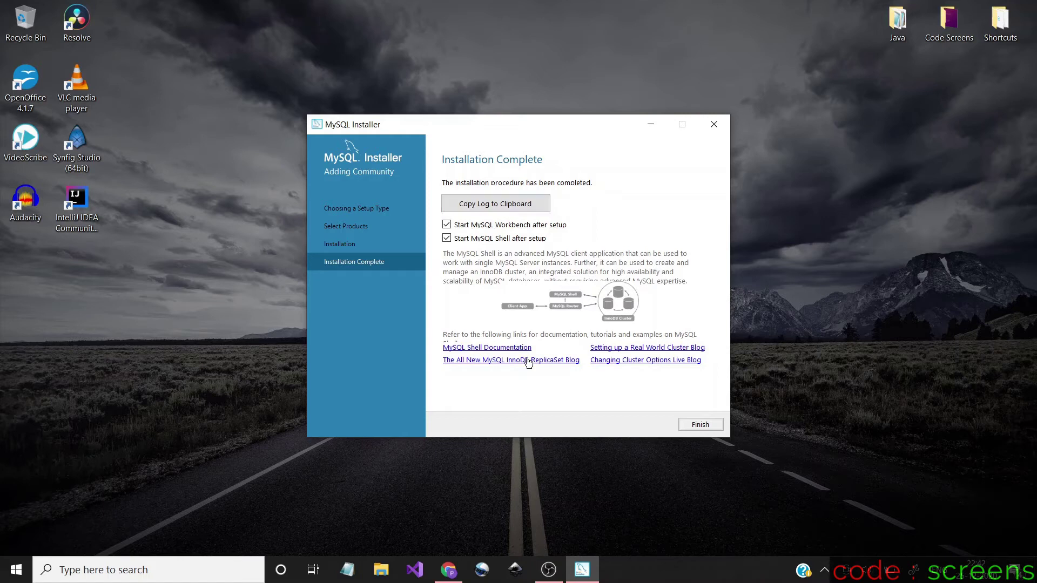
Finish setup without starting Workbench or Shell, then reconfigure MySQL Server 8.0.22
left_click(447, 224)
left_click(448, 239)
left_click(710, 427)
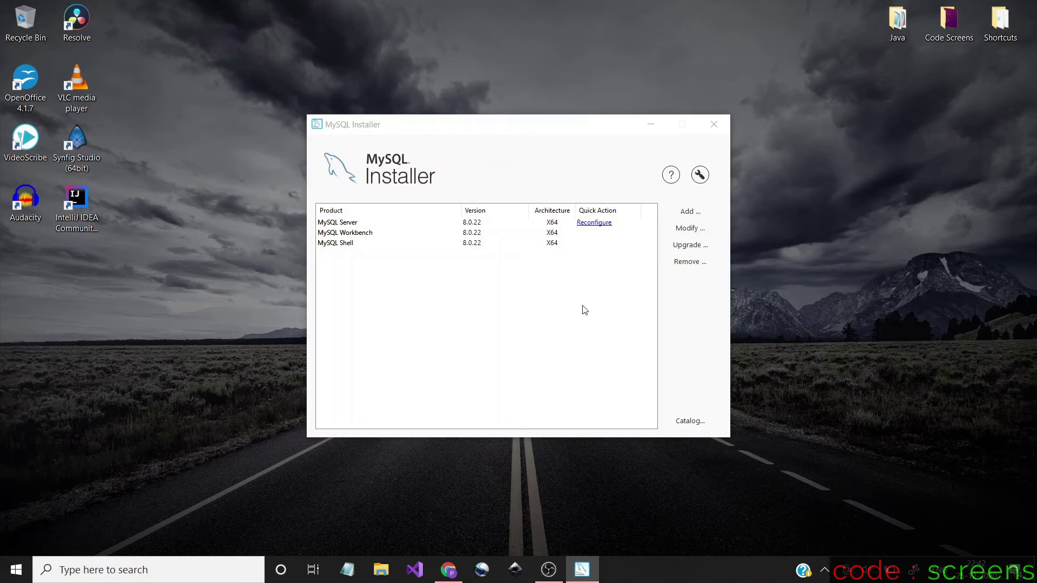
left_click(601, 226)
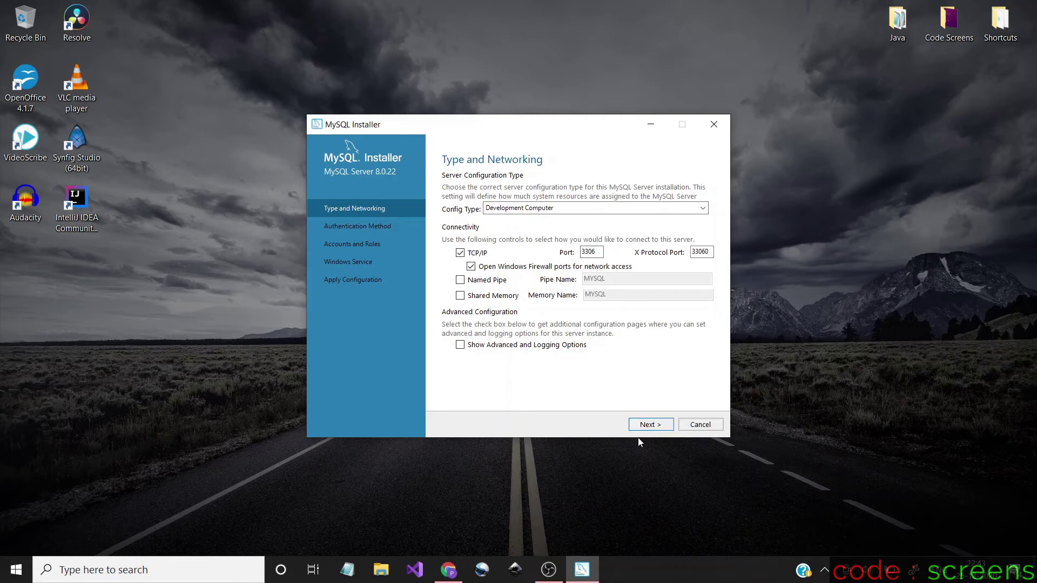
Keep Development Computer, port 3306 and strong password encryption defaults for the server
left_click(650, 425)
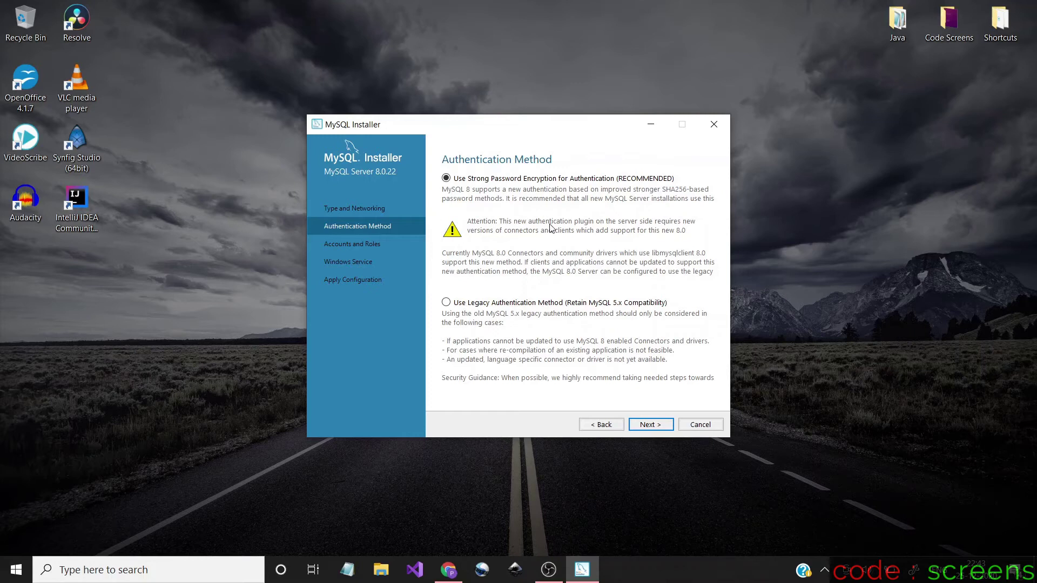
left_click(659, 426)
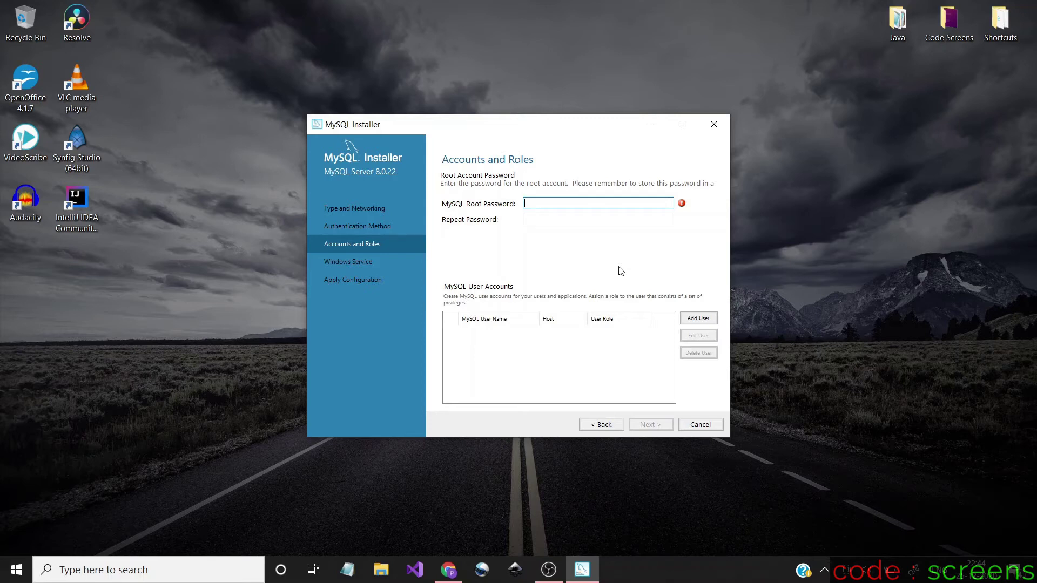
Enter the root account password in both password fields and advance to the Windows service settings
type("1234567890")
left_click(602, 220)
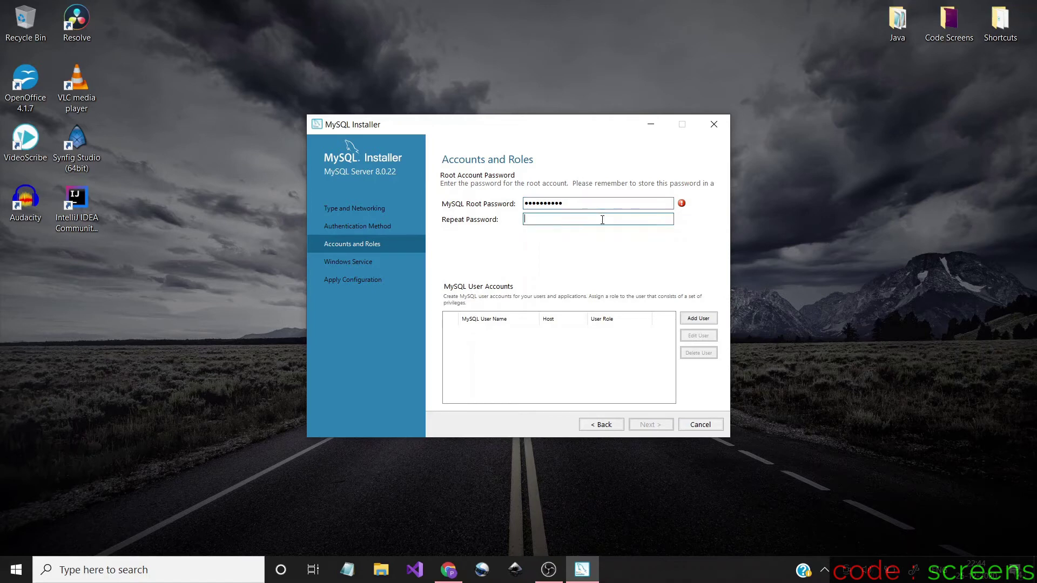
type("1234567890")
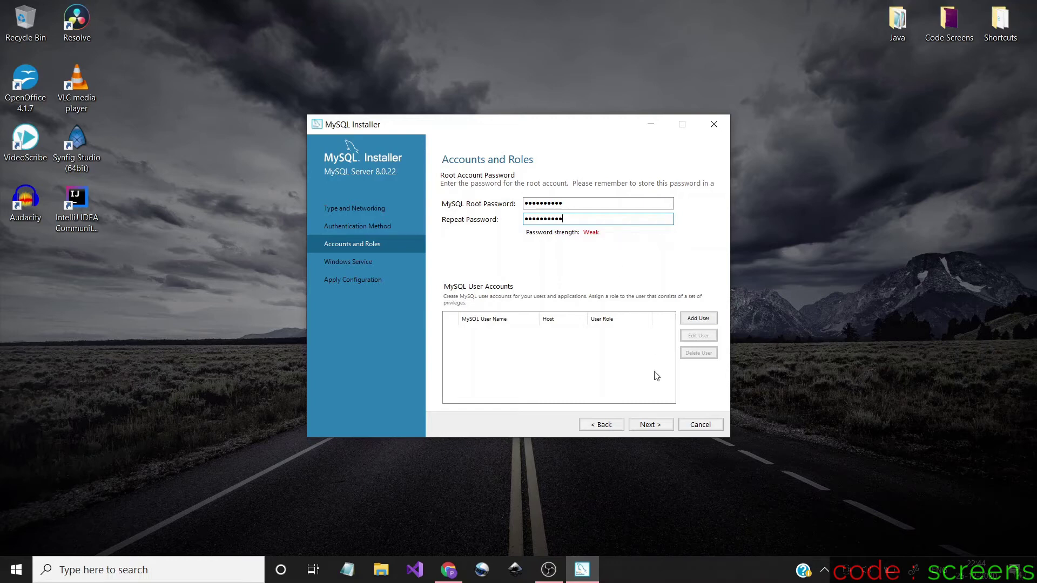
left_click(651, 425)
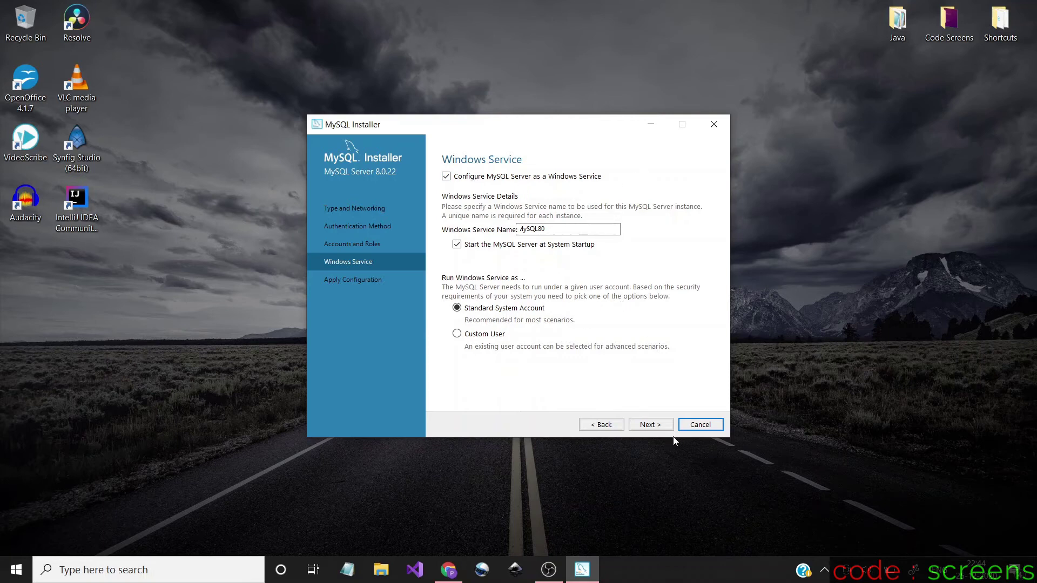
Keep the default Windows service settings, apply the MySQL Server 8.0.22 configuration, and finish
left_click(659, 425)
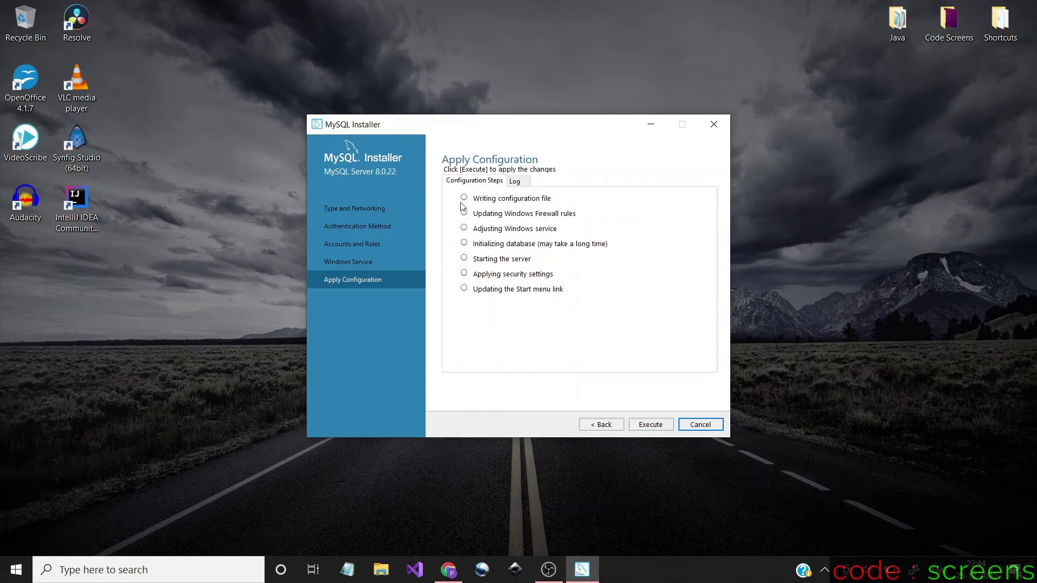
left_click(660, 425)
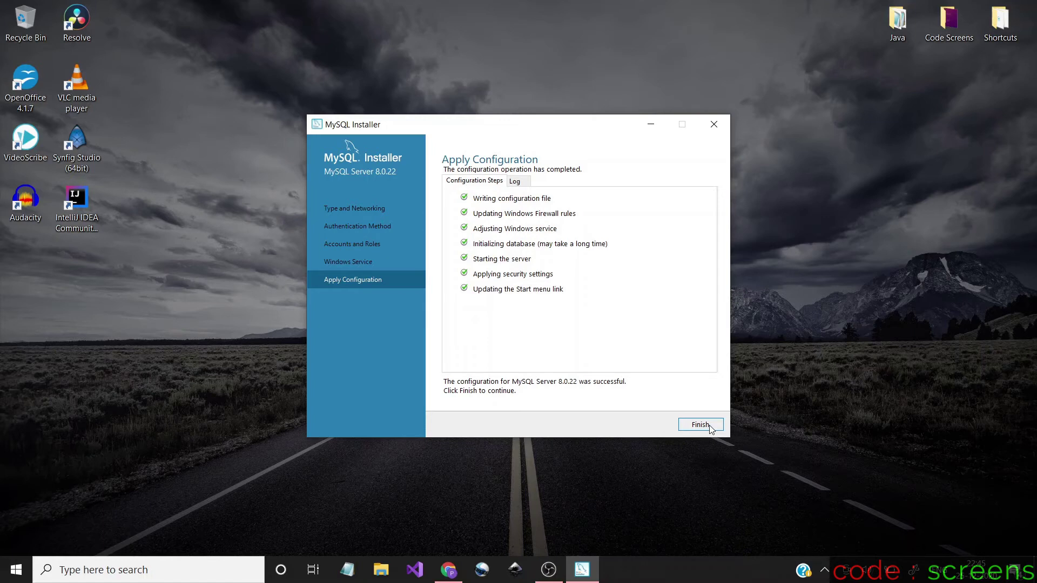
left_click(700, 425)
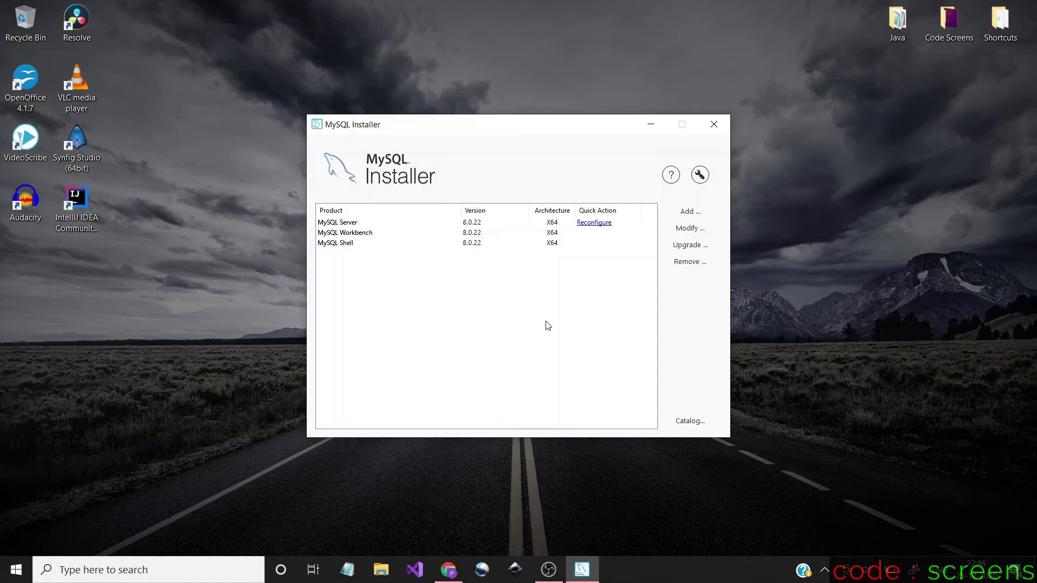
Close MySQL Installer and launch MySQL Workbench 8.0 CE from the Start menu's Recently added list
left_click(715, 127)
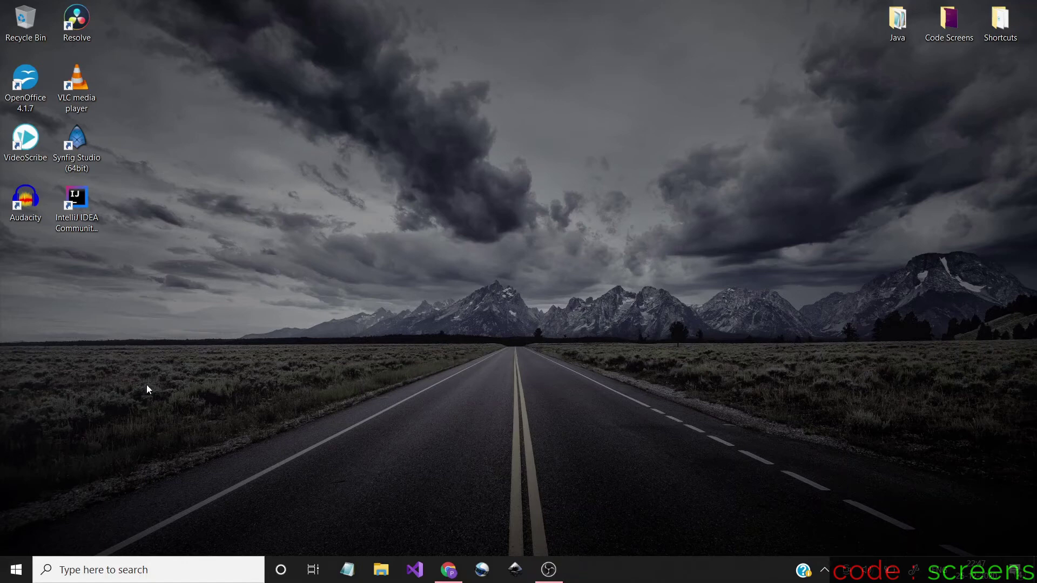
left_click(16, 569)
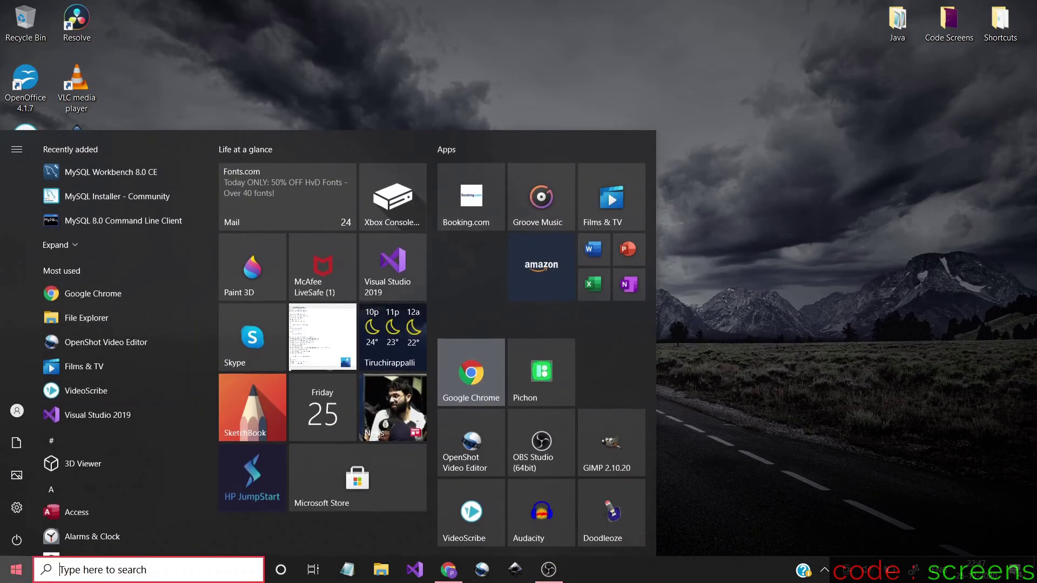
left_click(55, 244)
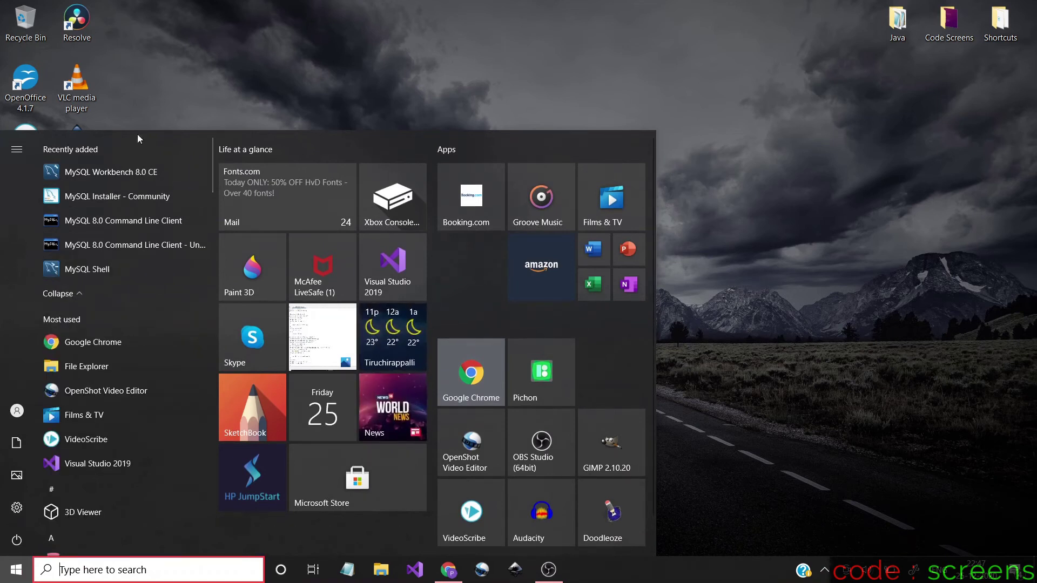
left_click(138, 173)
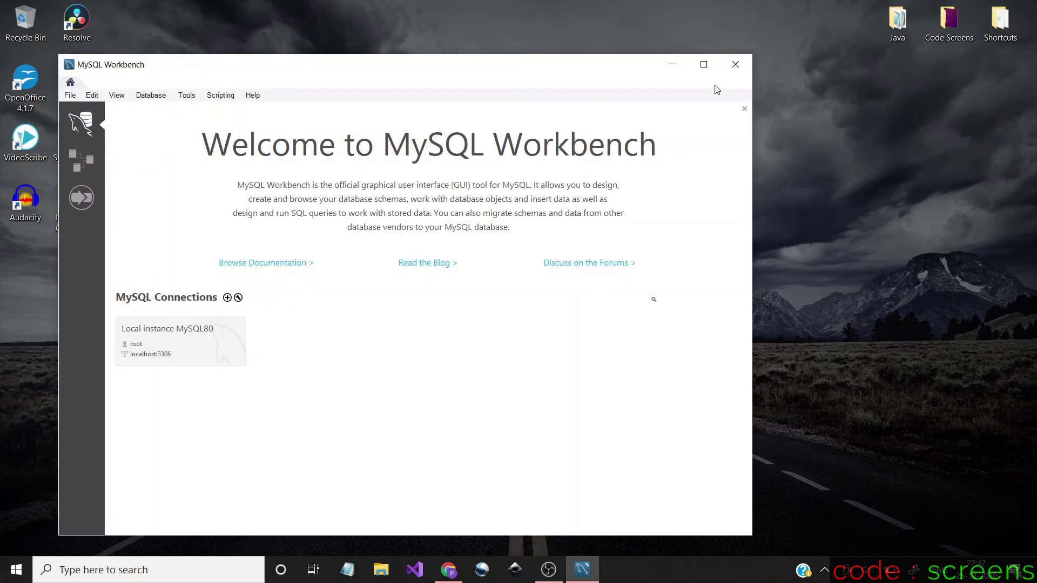
Maximize Workbench and connect to Local instance MySQL80 using the root password
left_click(703, 64)
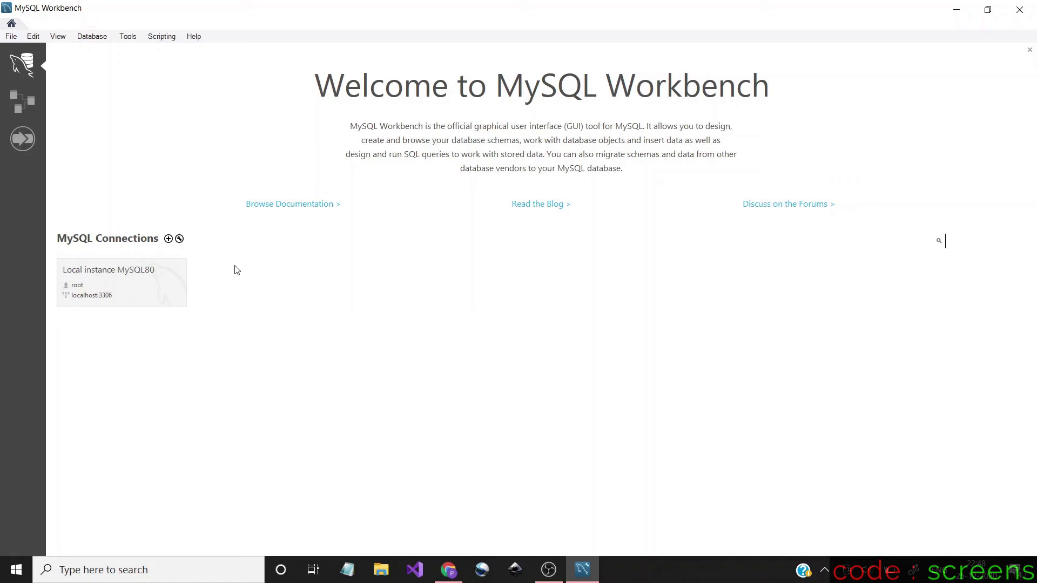
left_click(125, 278)
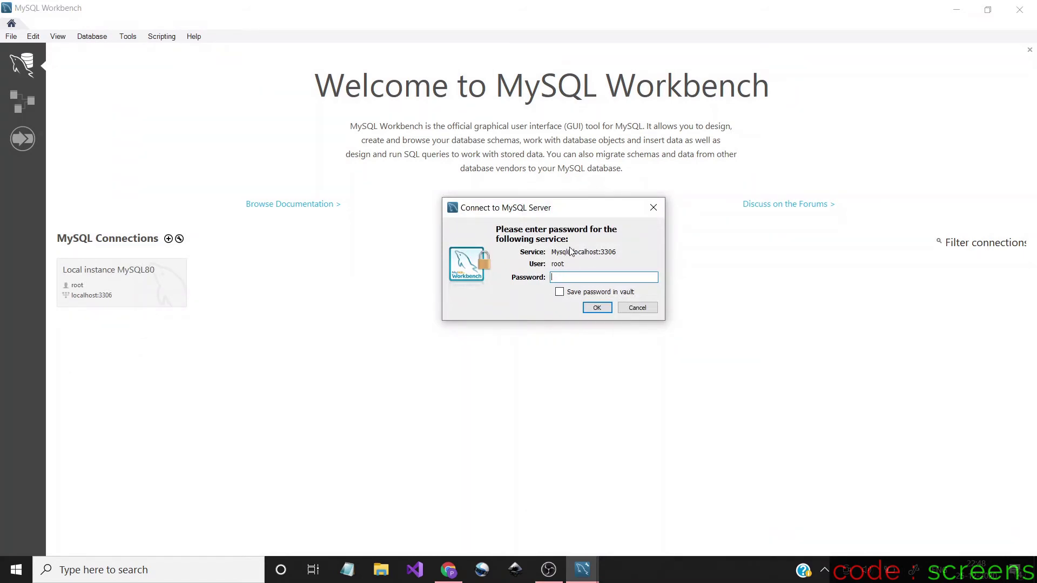
type("*")
left_click(597, 307)
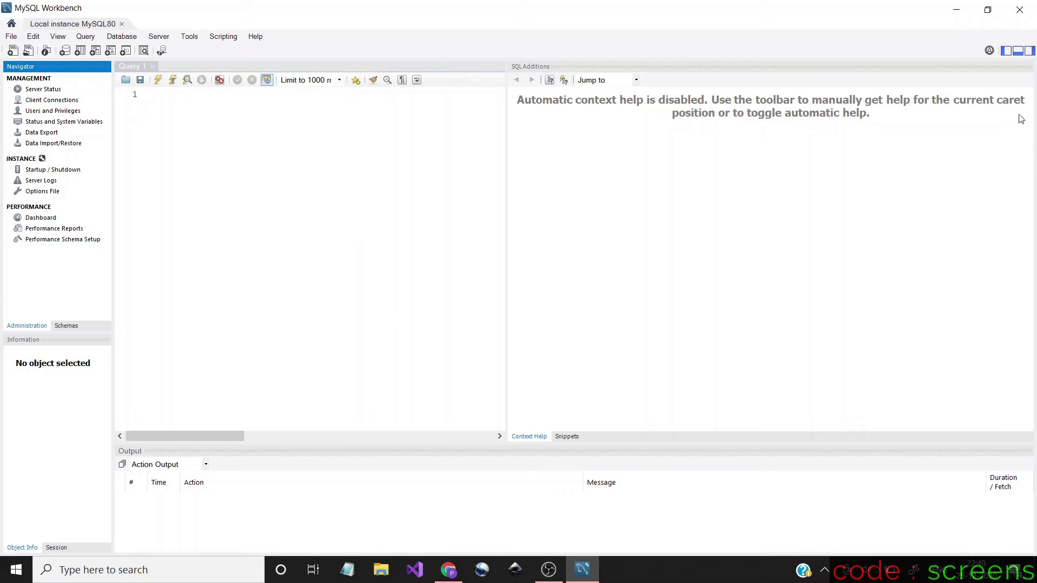
Hide the SQLAdditions help panel, try the output and navigator toggles, and show the Schemas list
left_click(1031, 51)
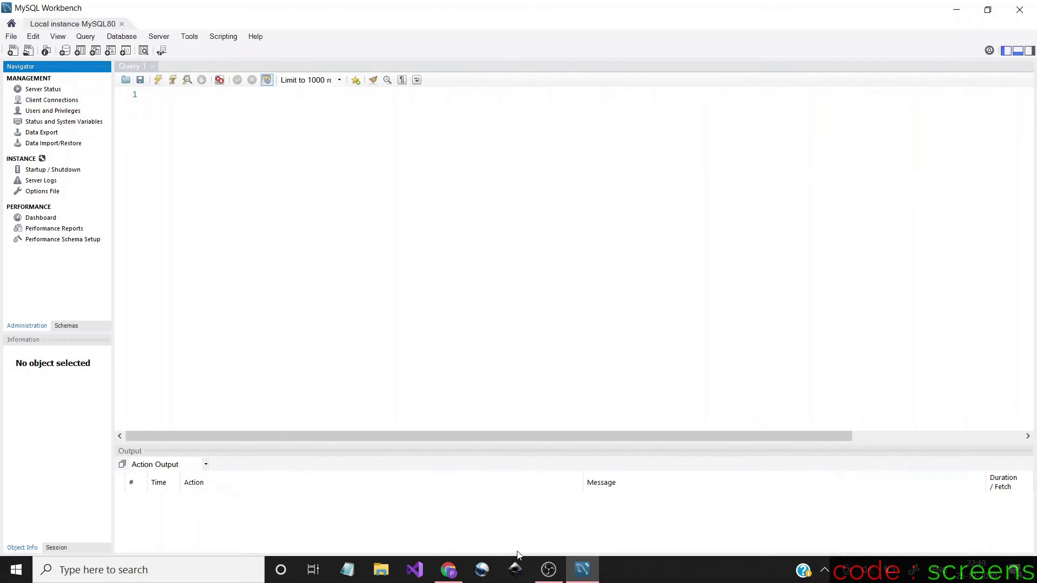
left_click(1019, 51)
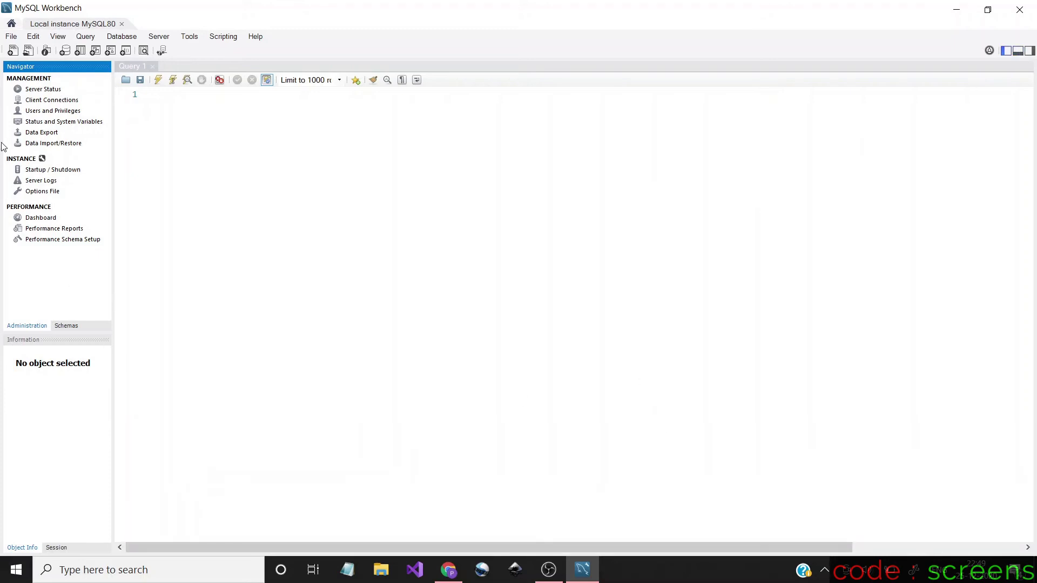
left_click(1003, 54)
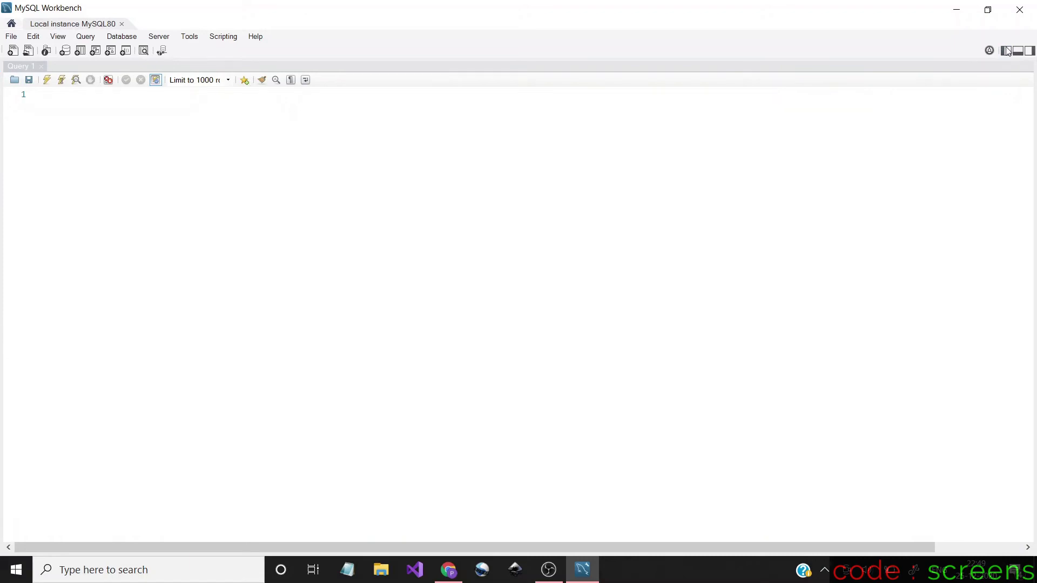
left_click(1007, 52)
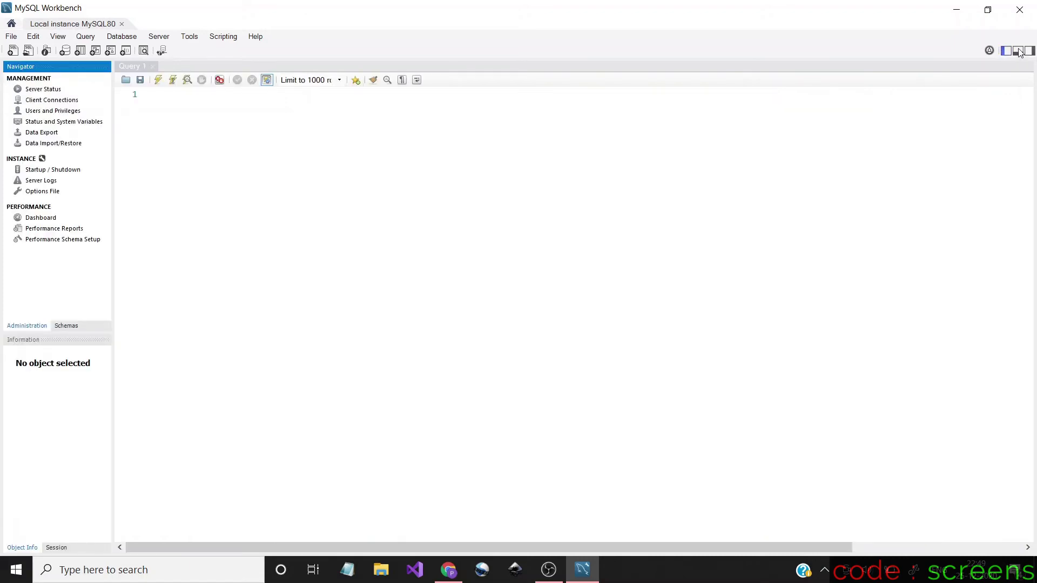
left_click(1018, 51)
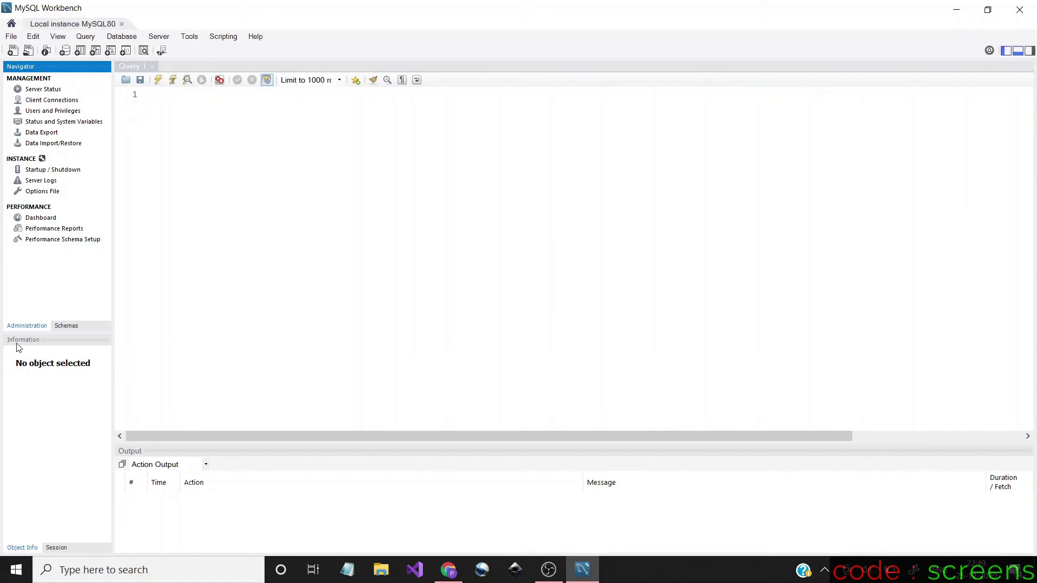
left_click(72, 326)
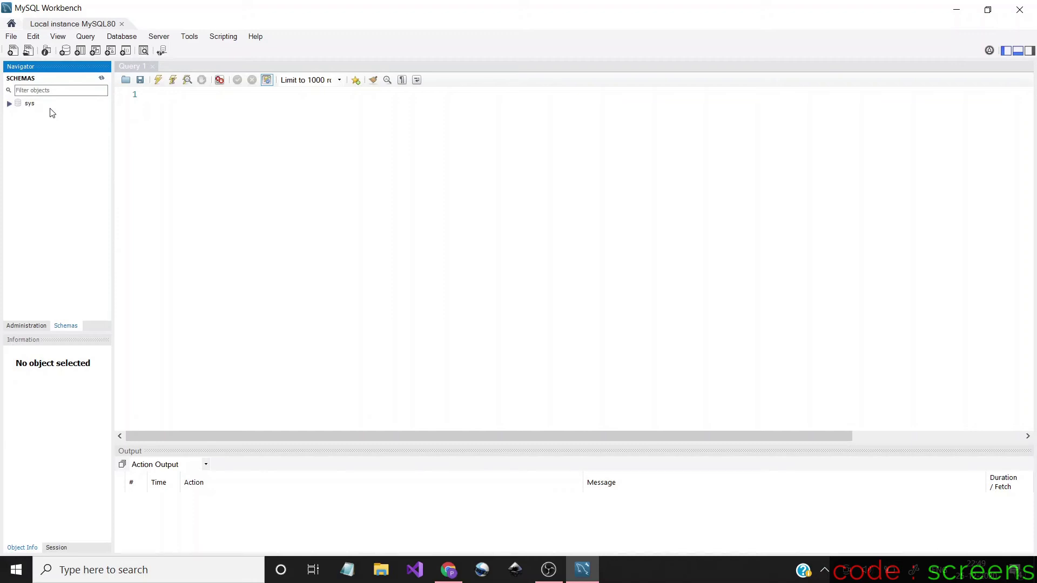
Execute 'create database student;' in the Query 1 editor and inspect the output result
left_click(169, 96)
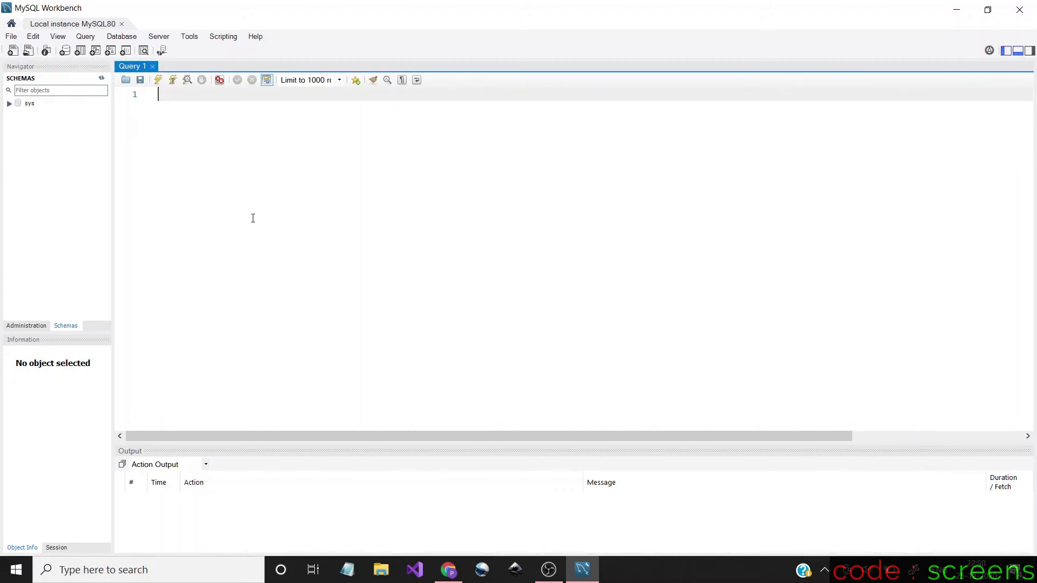
type("create databas")
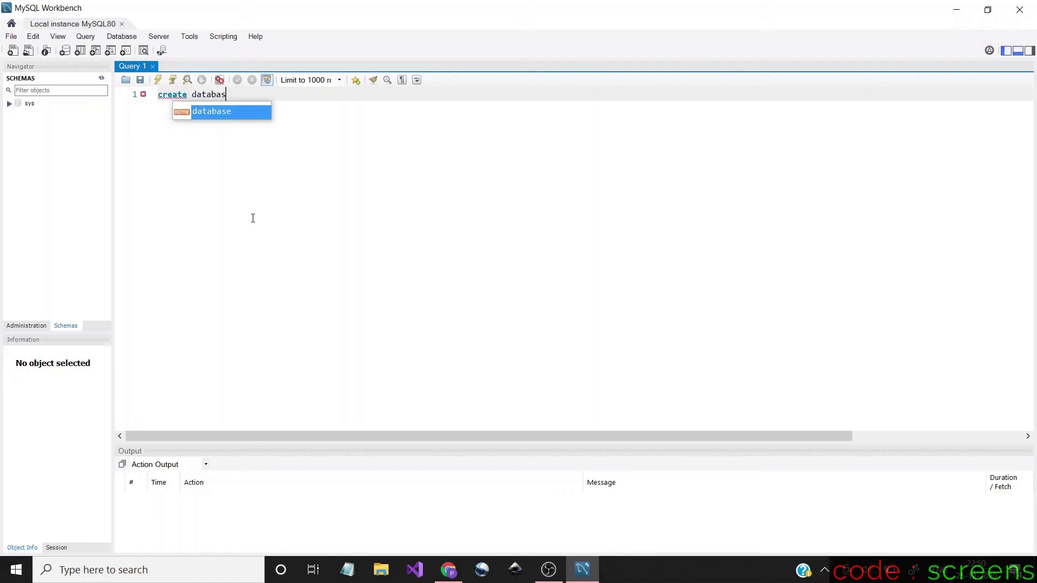
type("e")
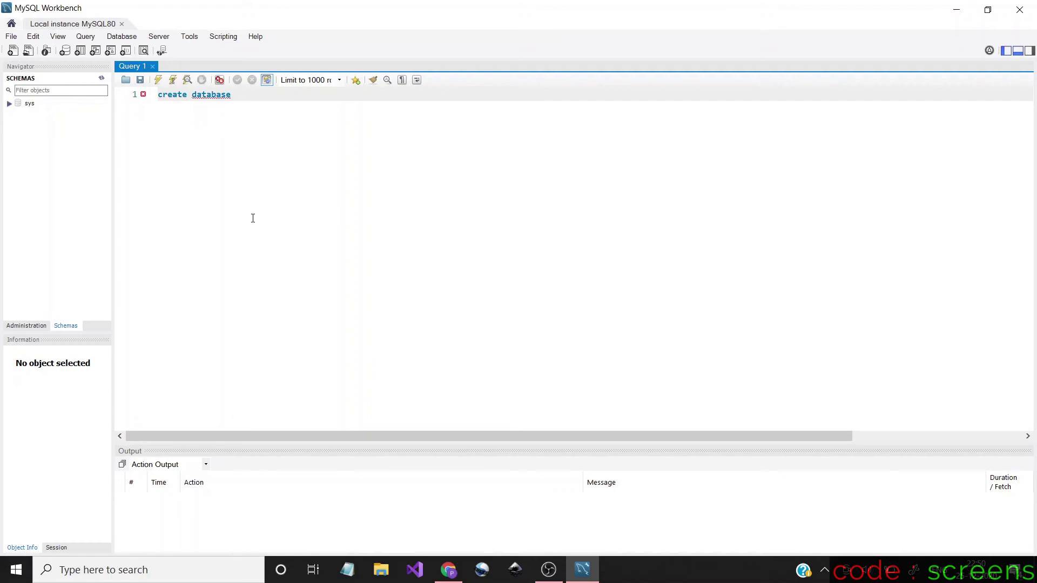
type(" student;")
left_click(159, 81)
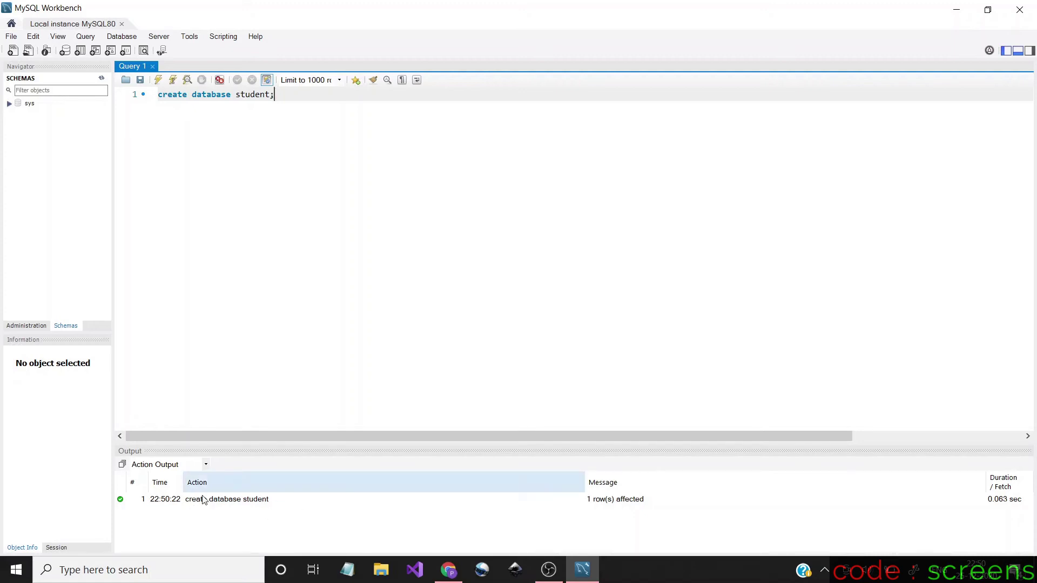
left_click(122, 503)
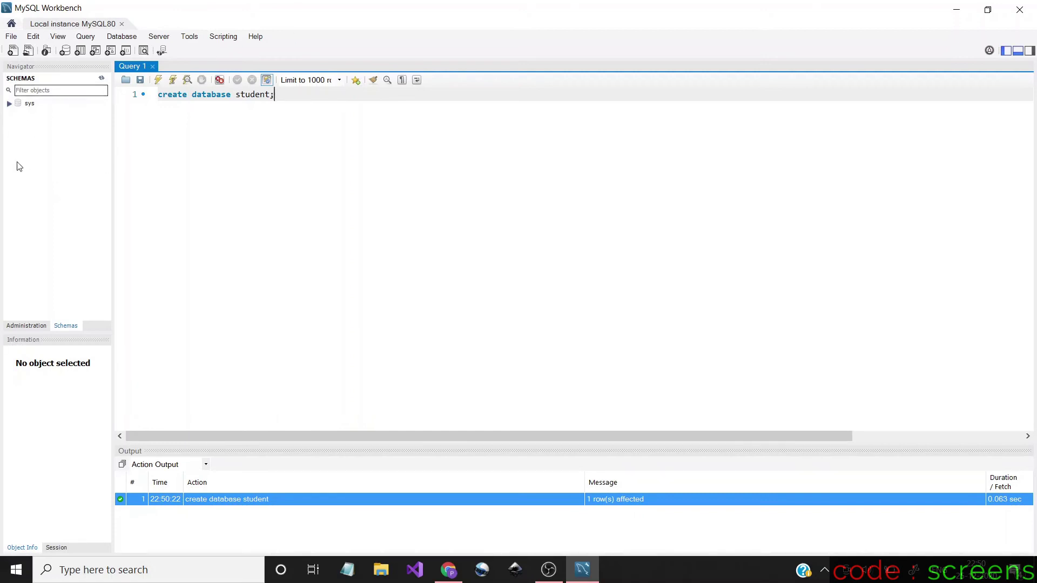
Refresh all schemas so student appears, then expand the student schema
right_click(31, 134)
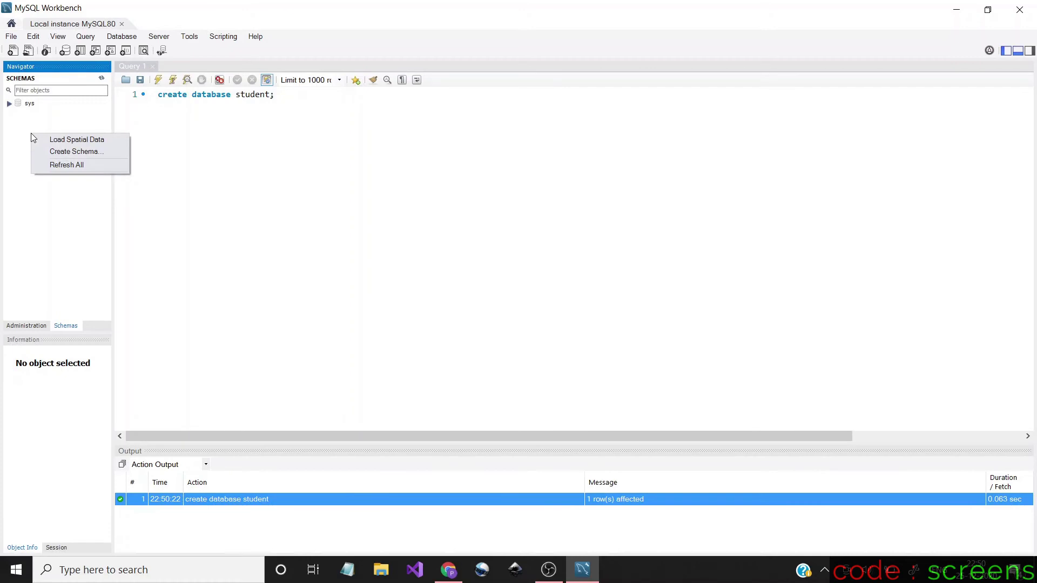
left_click(66, 165)
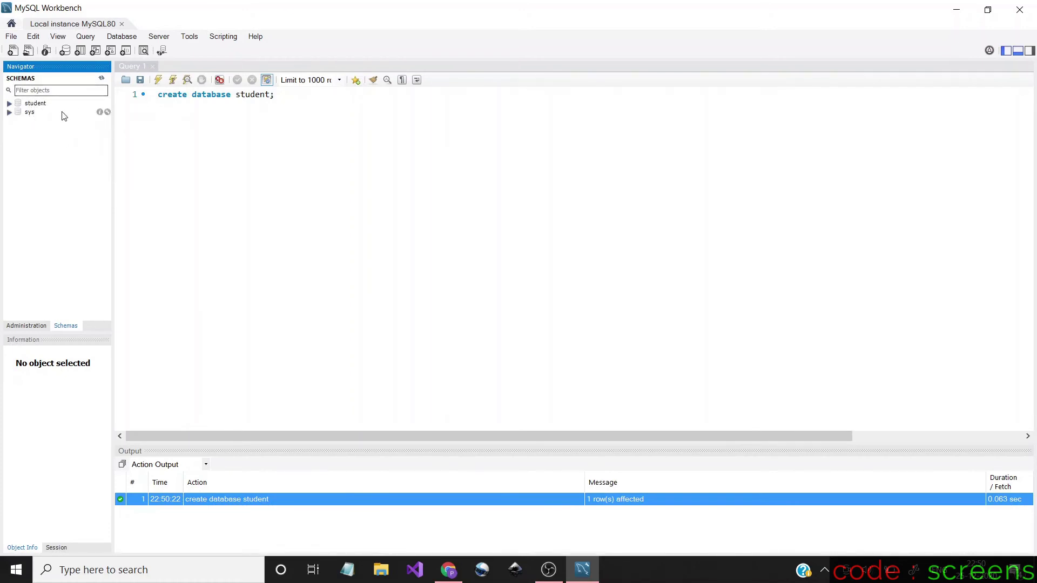
left_click(8, 106)
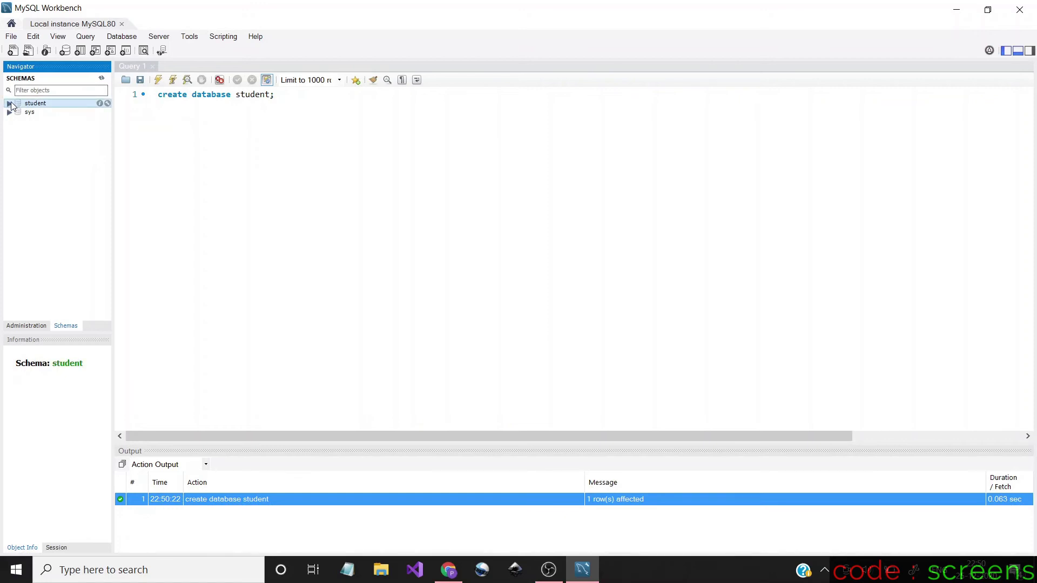
left_click(9, 103)
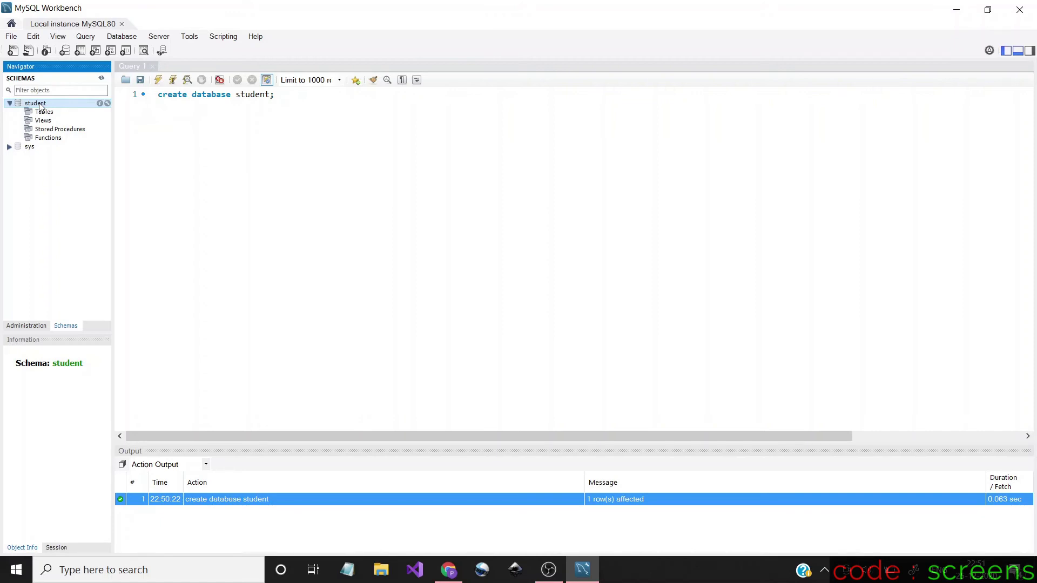
Double-click student, then sys, to set the default schema, leaving sys expanded
double_click(38, 104)
left_click(32, 149)
double_click(31, 147)
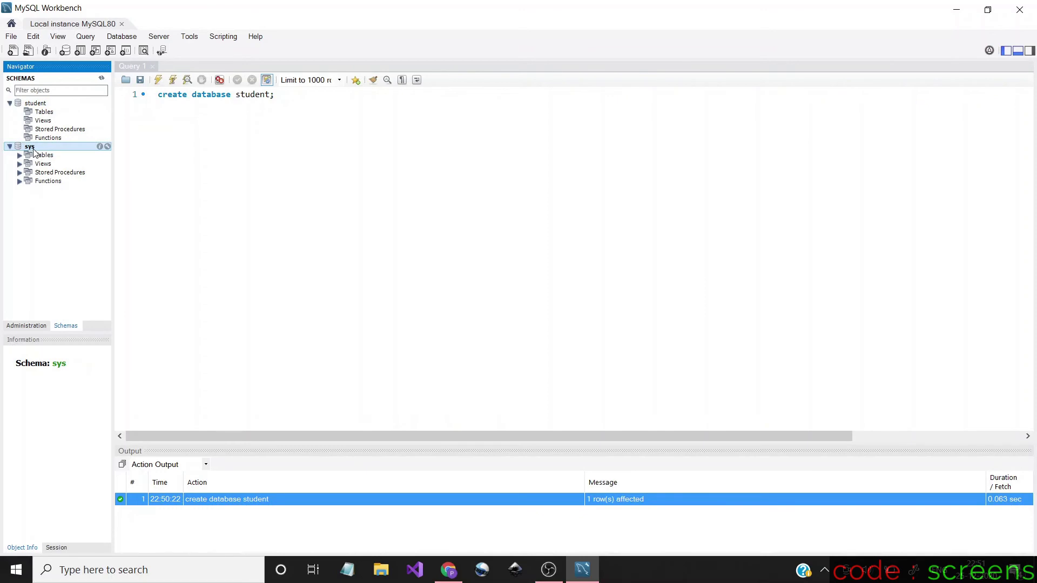